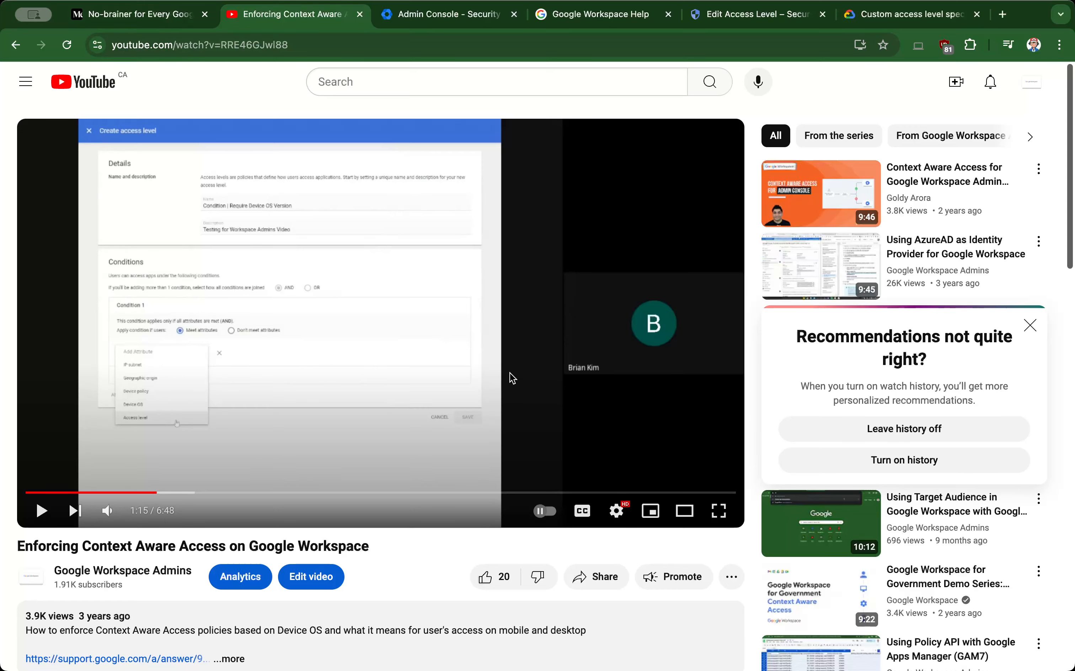
- Switch to the Google Admin console and open the Context-Aware Access list of access levels
scroll(514, 375, down, 5)
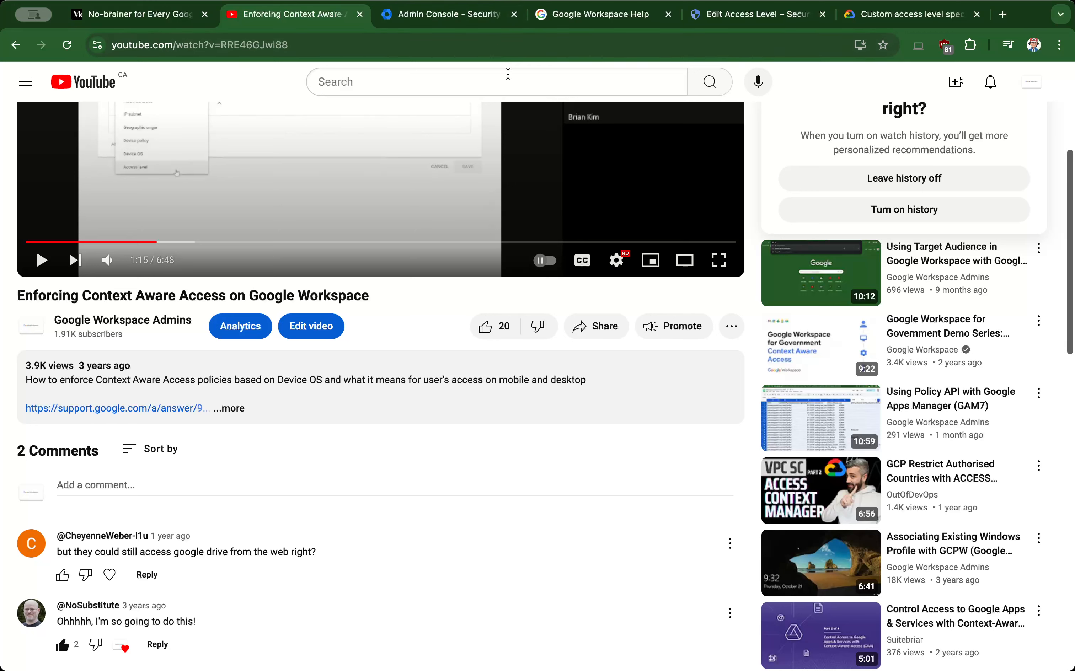
click(445, 18)
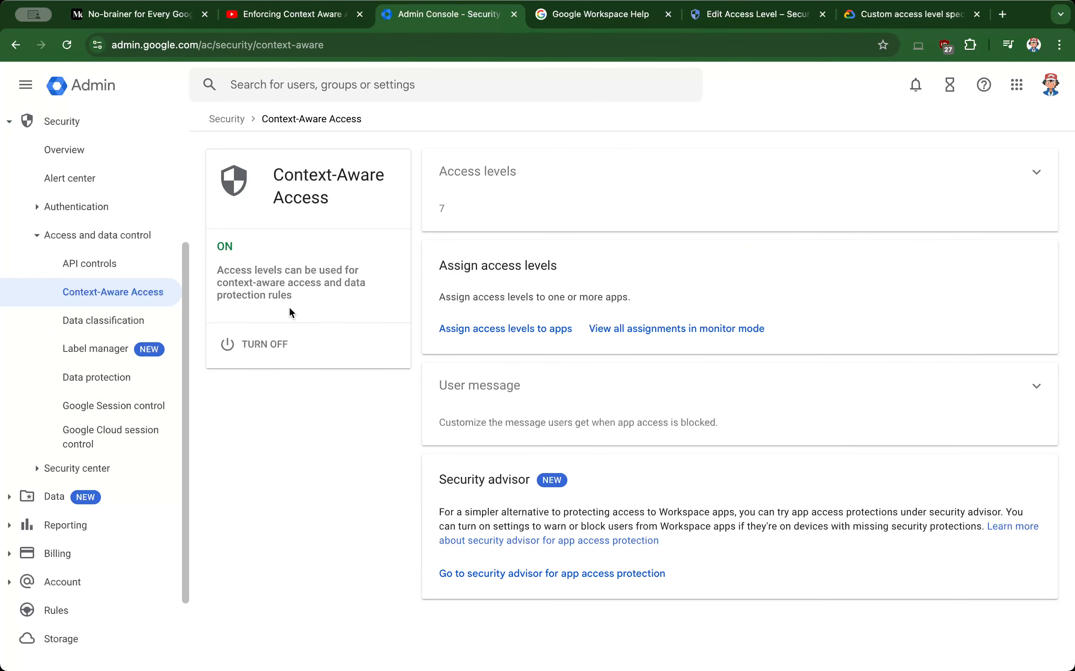
scroll(125, 309, up, 2)
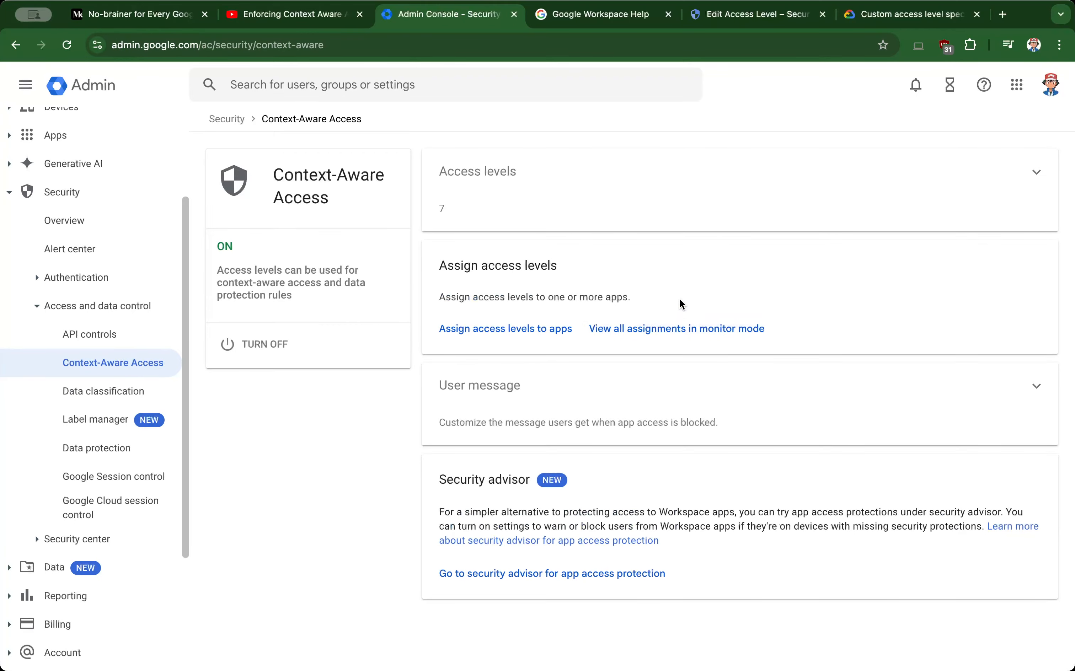
click(706, 191)
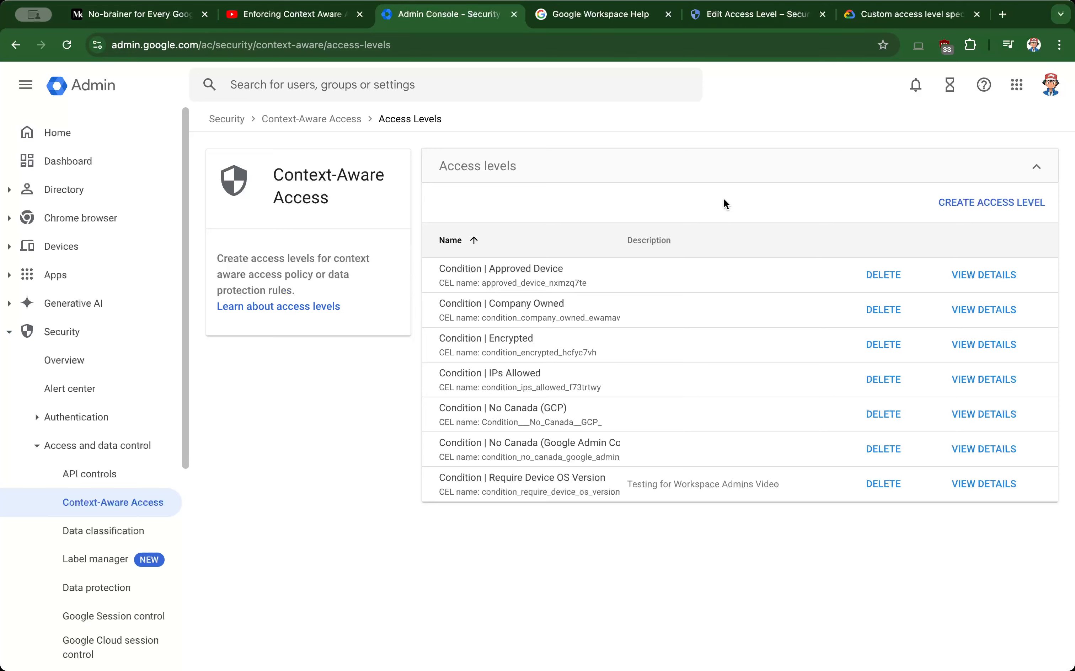
- Start creating a new access level and add a context condition in Basic mode
click(991, 205)
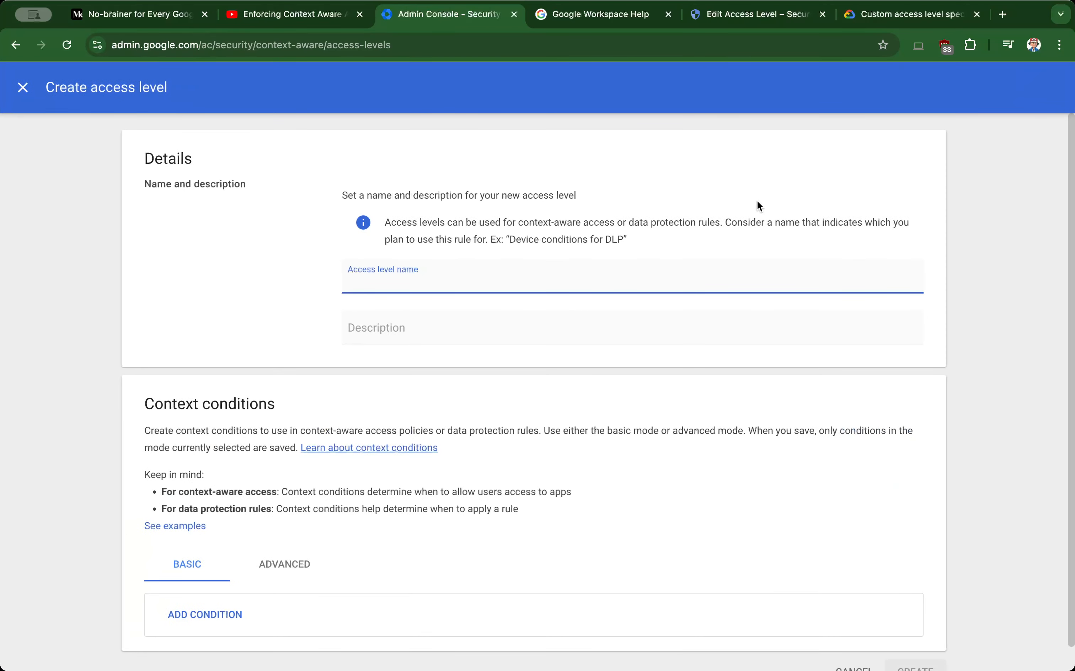
scroll(644, 310, down, 1)
click(195, 589)
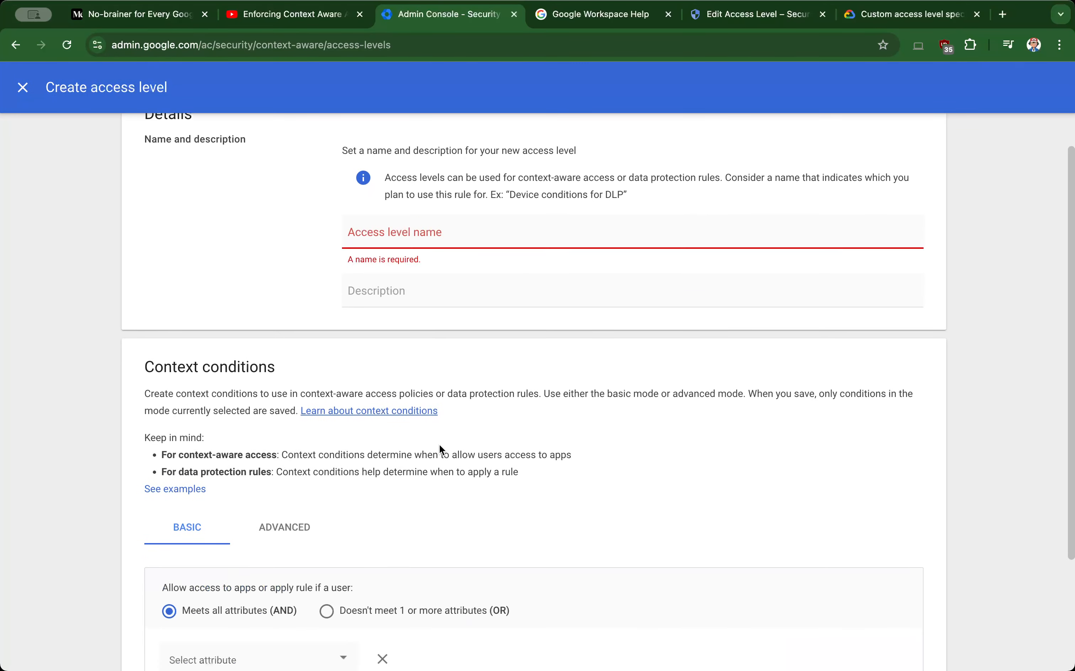
scroll(479, 427, down, 3)
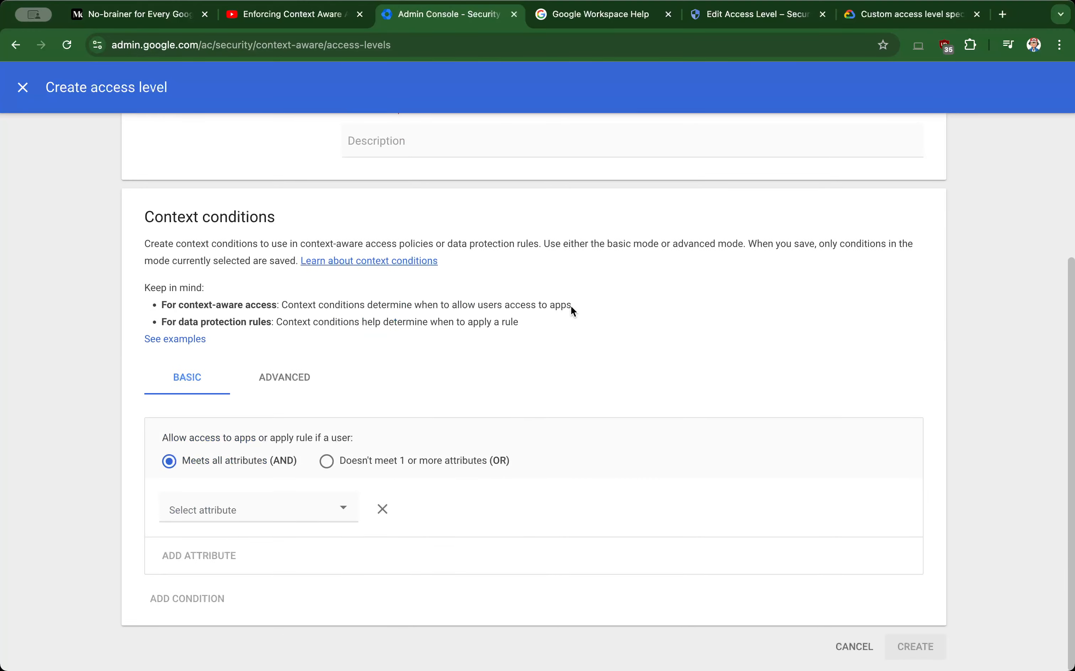
- Switch to Google Workspace Help and compare the meet and don't meet attribute settings in the IP subnet examples for Basic mode
click(599, 14)
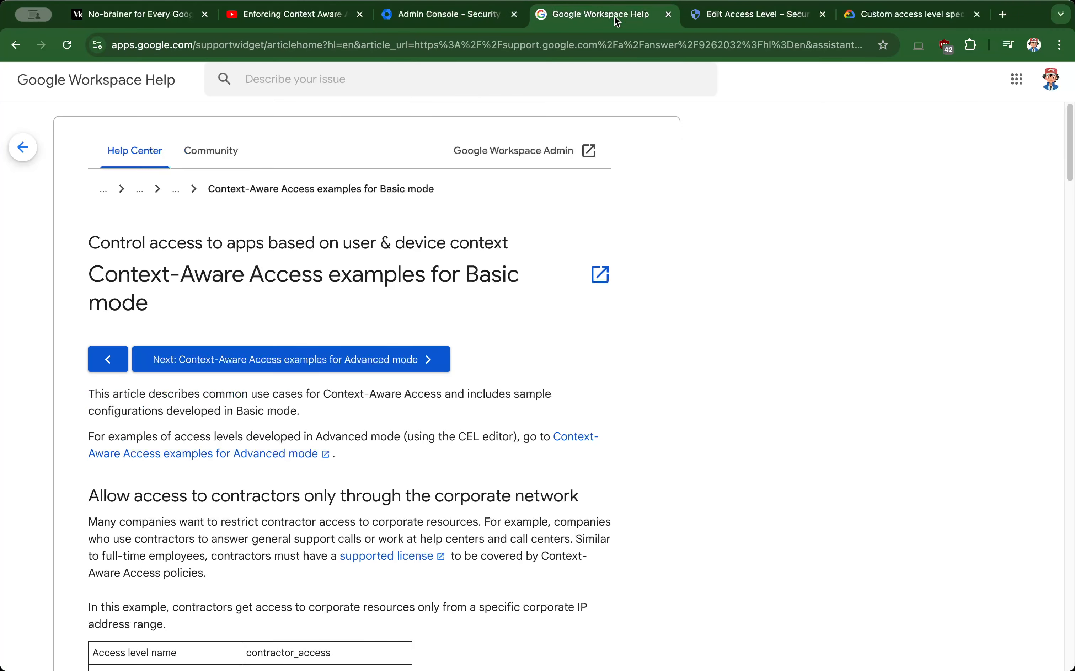
scroll(631, 315, down, 3)
scroll(633, 319, down, 8)
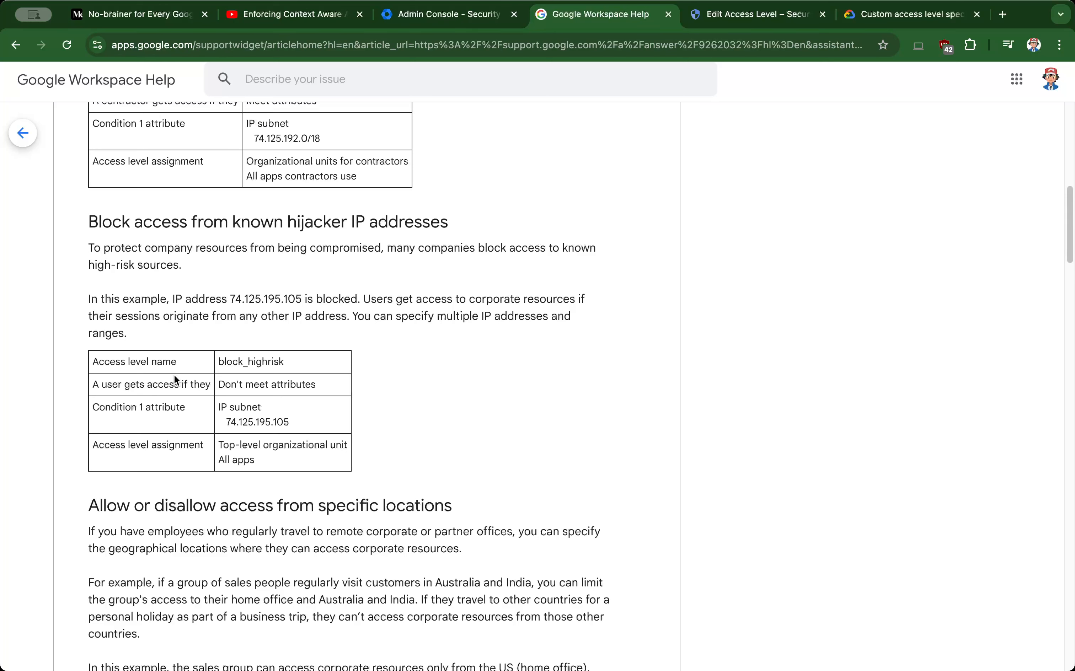
drag(327, 385, 199, 385)
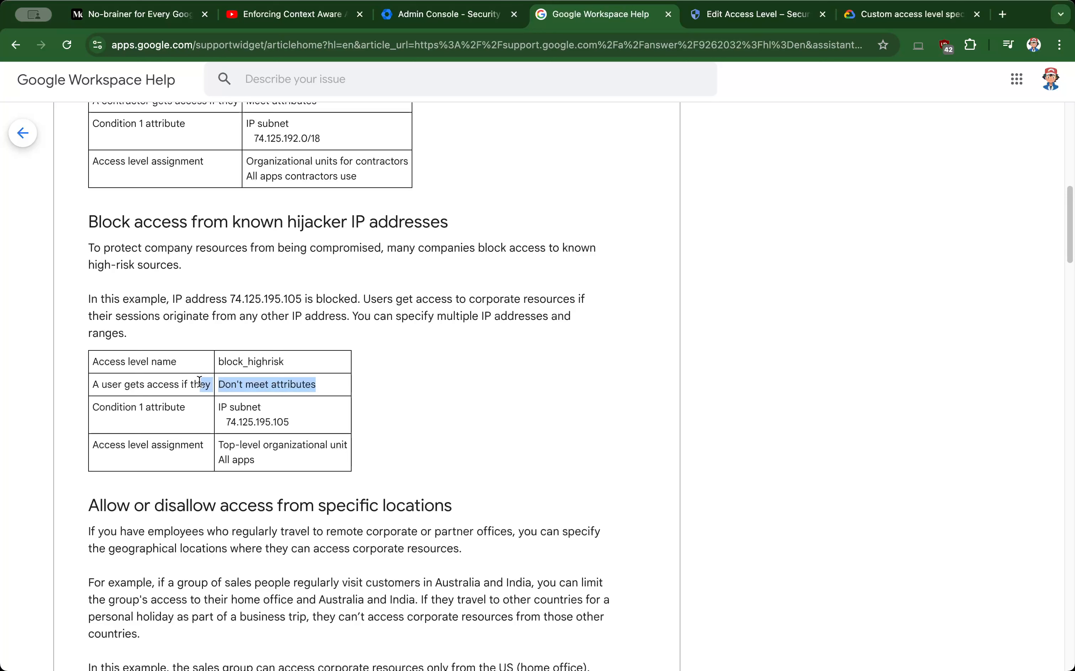
scroll(519, 388, up, 3)
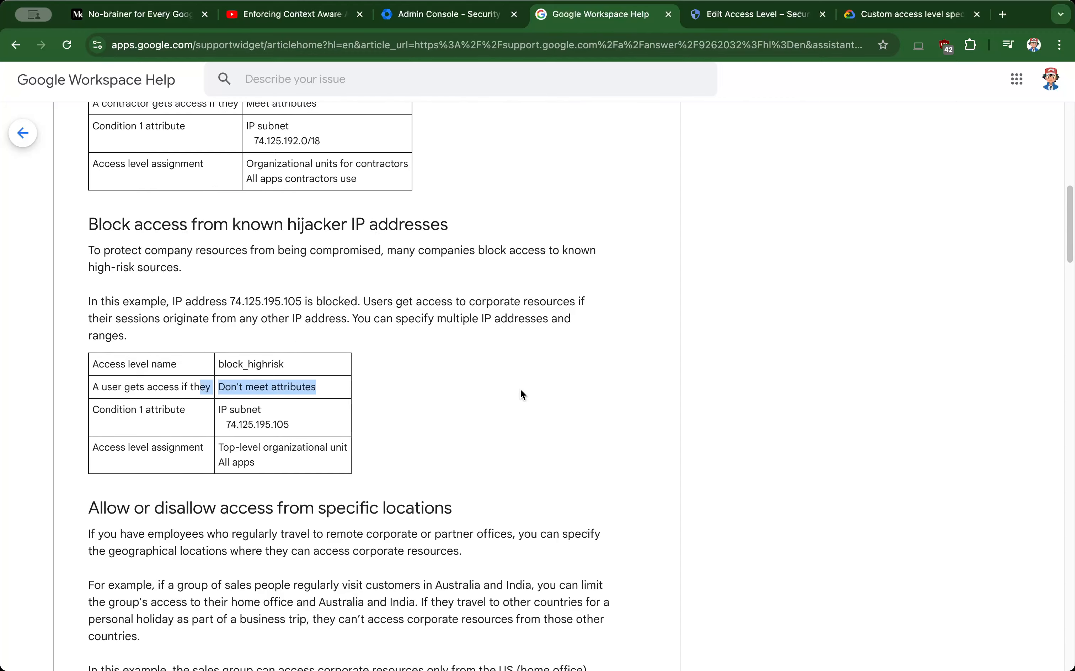
drag(358, 234, 255, 228)
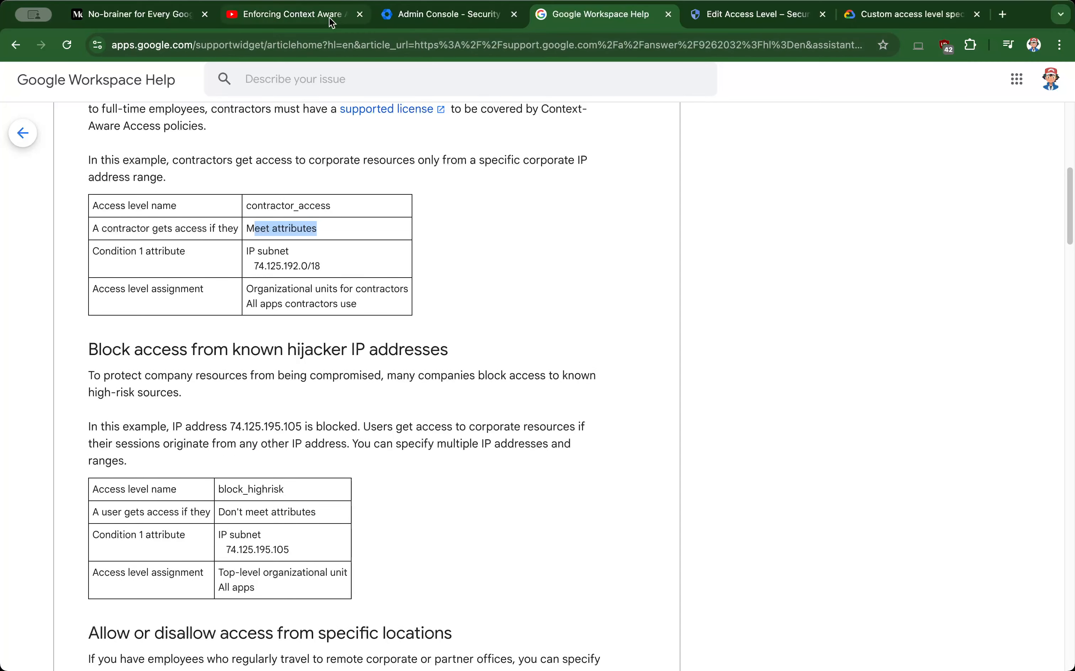
- Switch to the YouTube video and enlarge its player to examine the older access level condition form
click(292, 14)
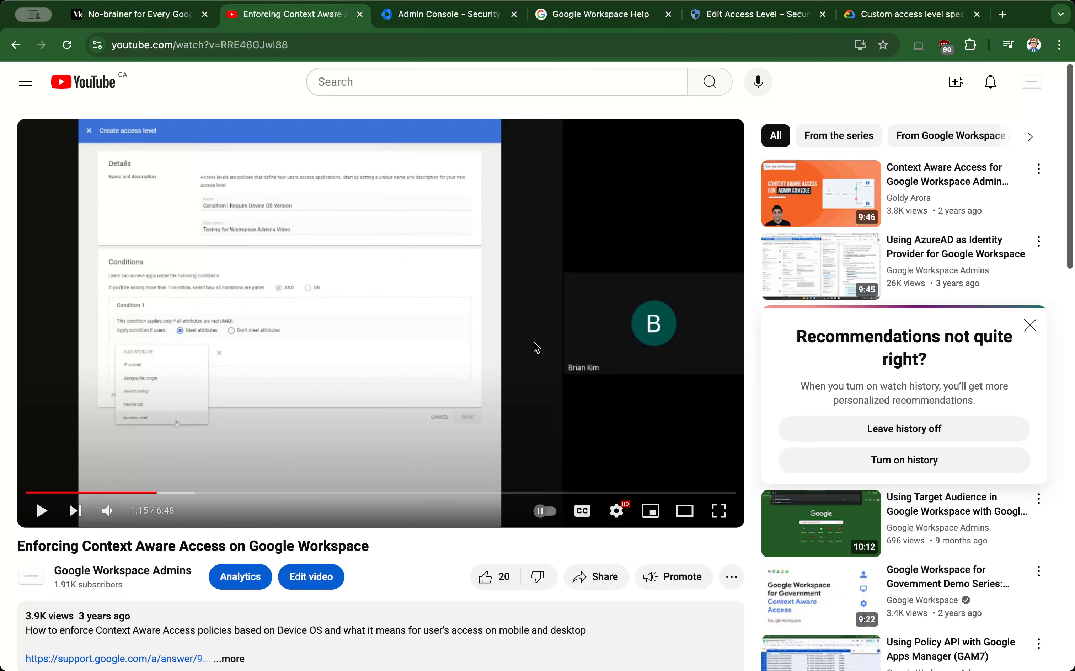
click(685, 513)
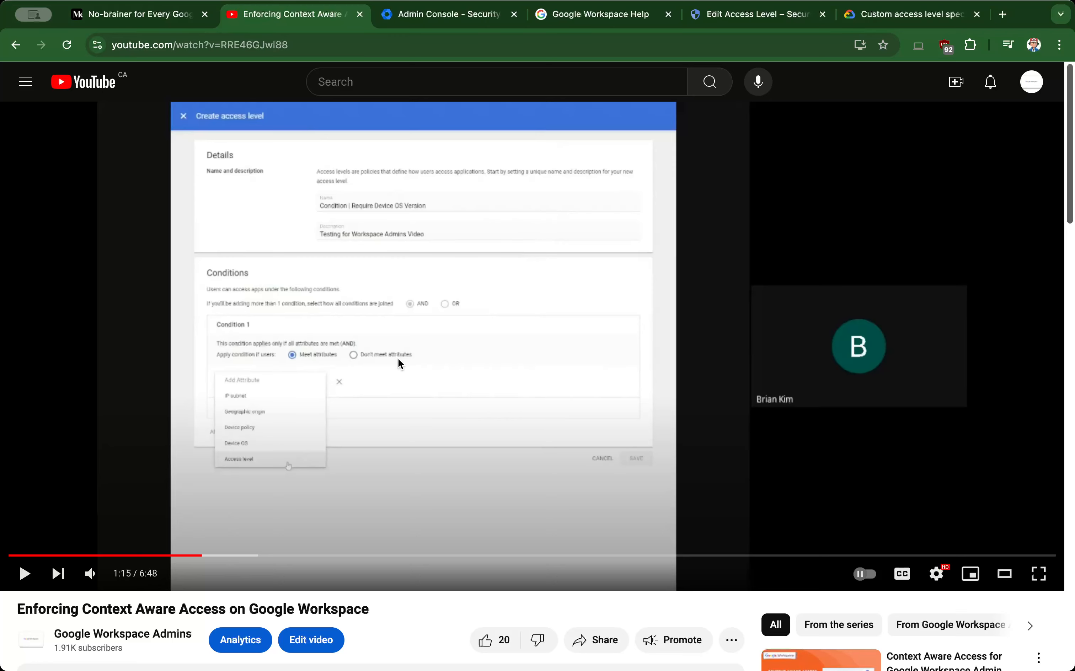
- Back in the Admin console, set the condition's attribute to Location with Canada as its value
click(409, 17)
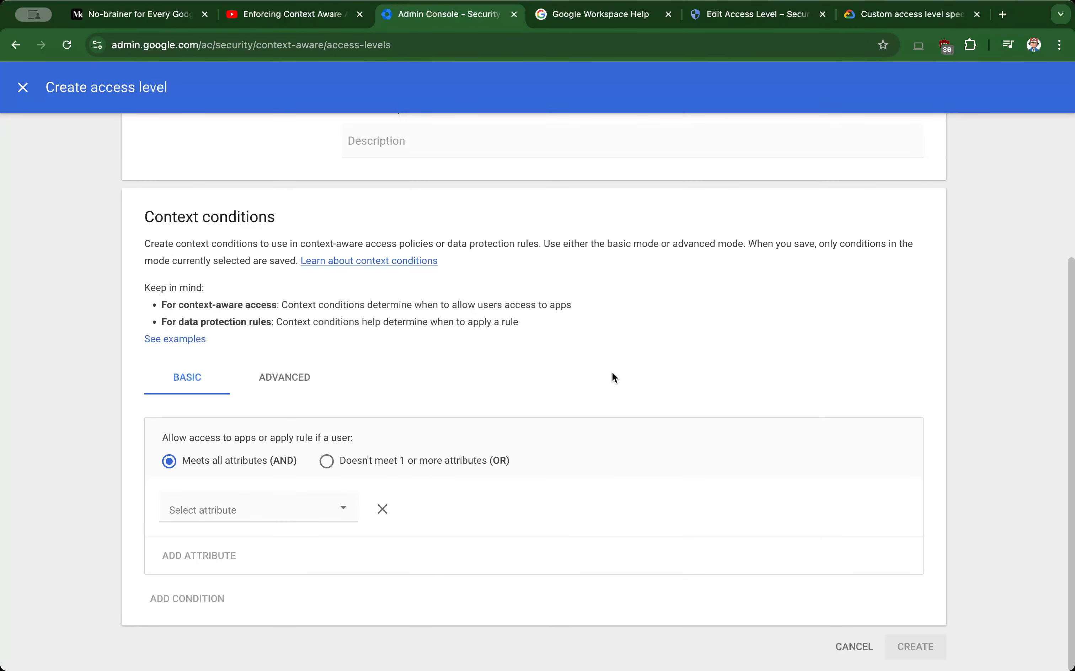
click(244, 511)
click(233, 559)
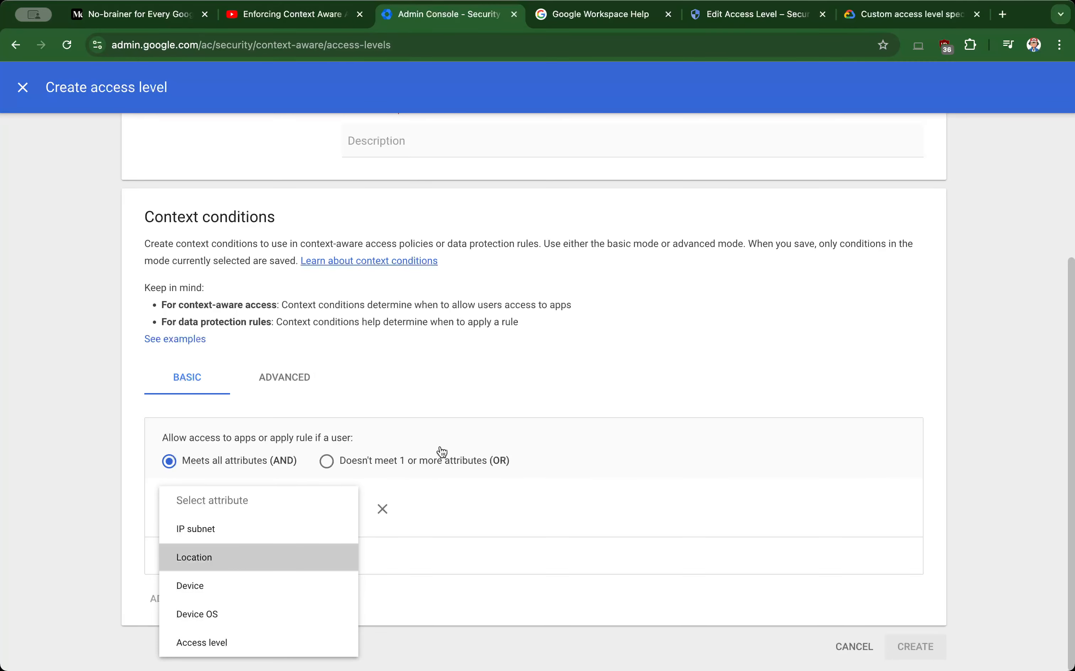
click(510, 501)
scroll(566, 379, down, 8)
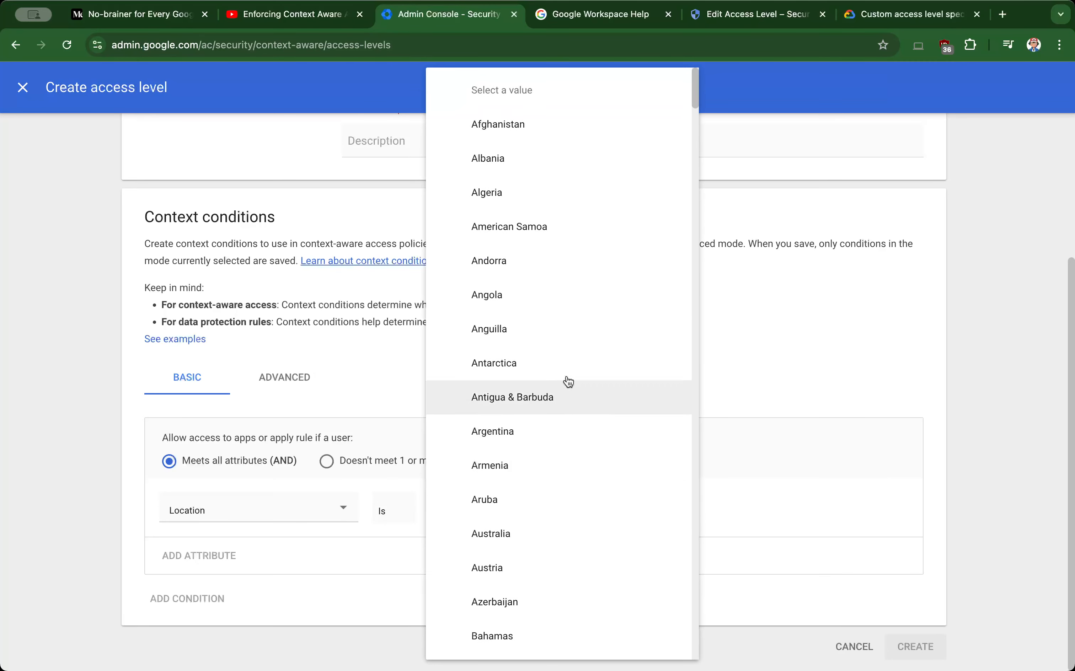
scroll(572, 346, down, 12)
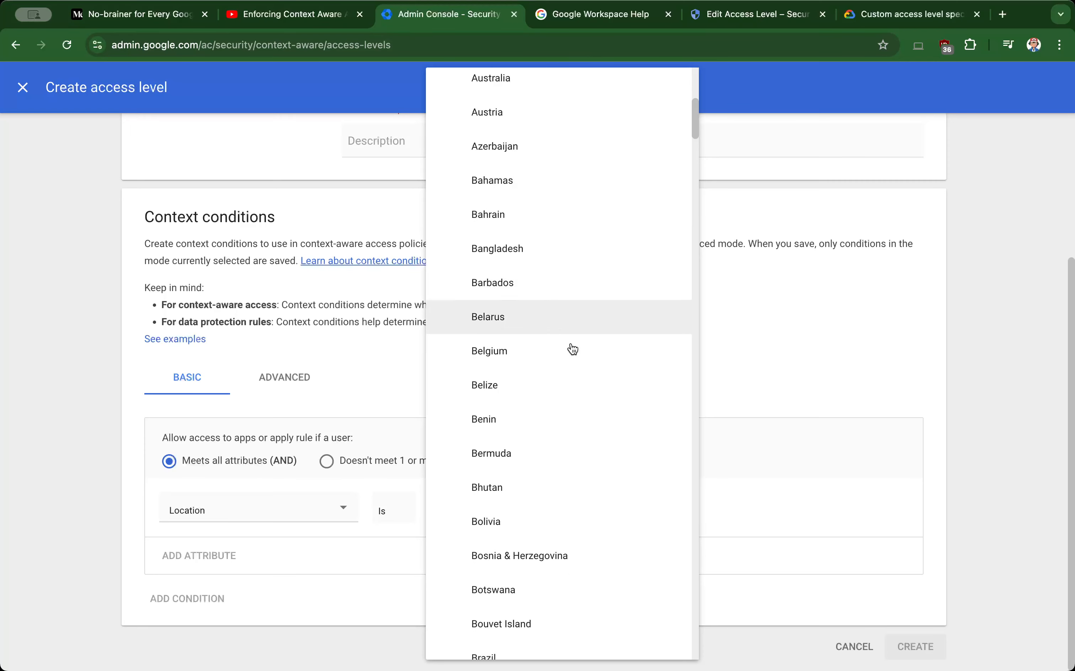
click(572, 340)
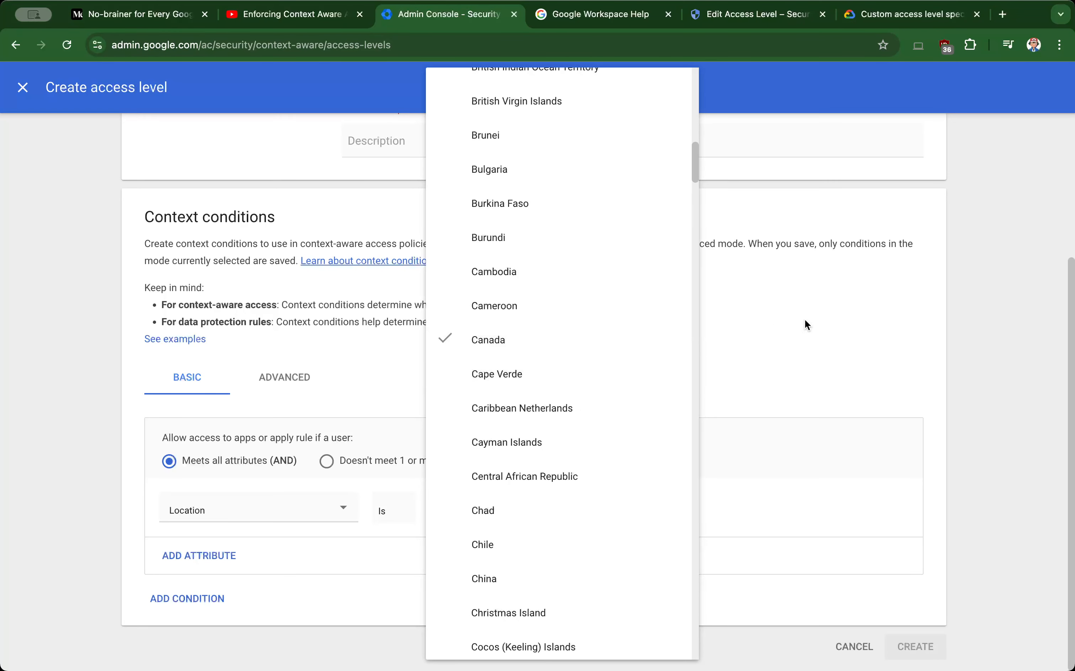
click(824, 354)
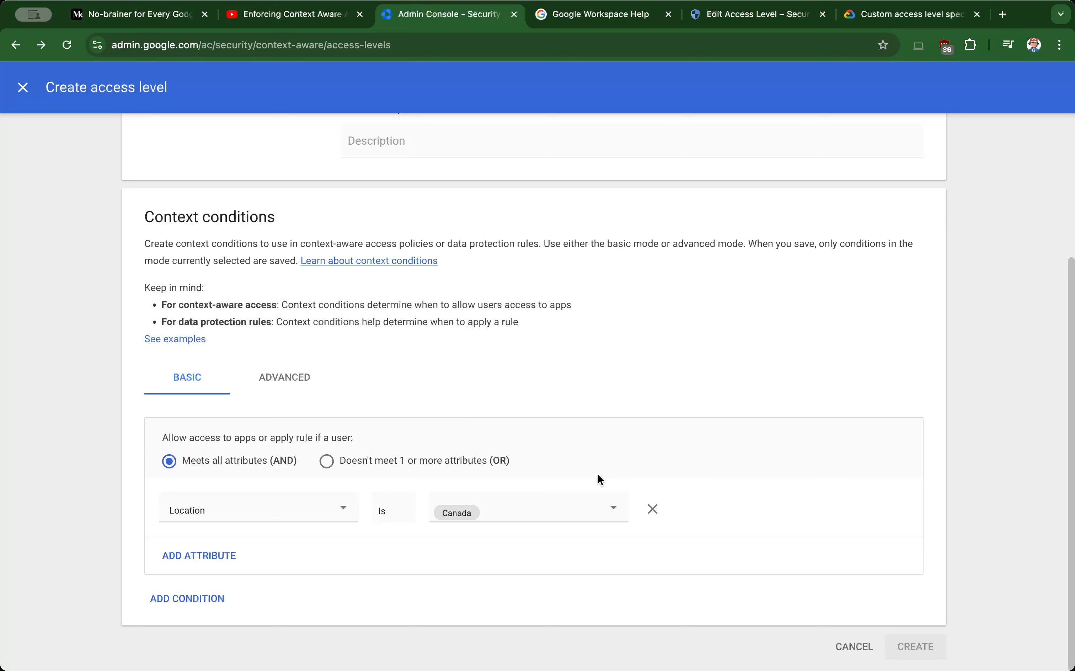
- Add China to the Location values and set the condition to "Doesn't meet 1 or more attributes (OR)"
click(615, 512)
click(817, 489)
click(576, 511)
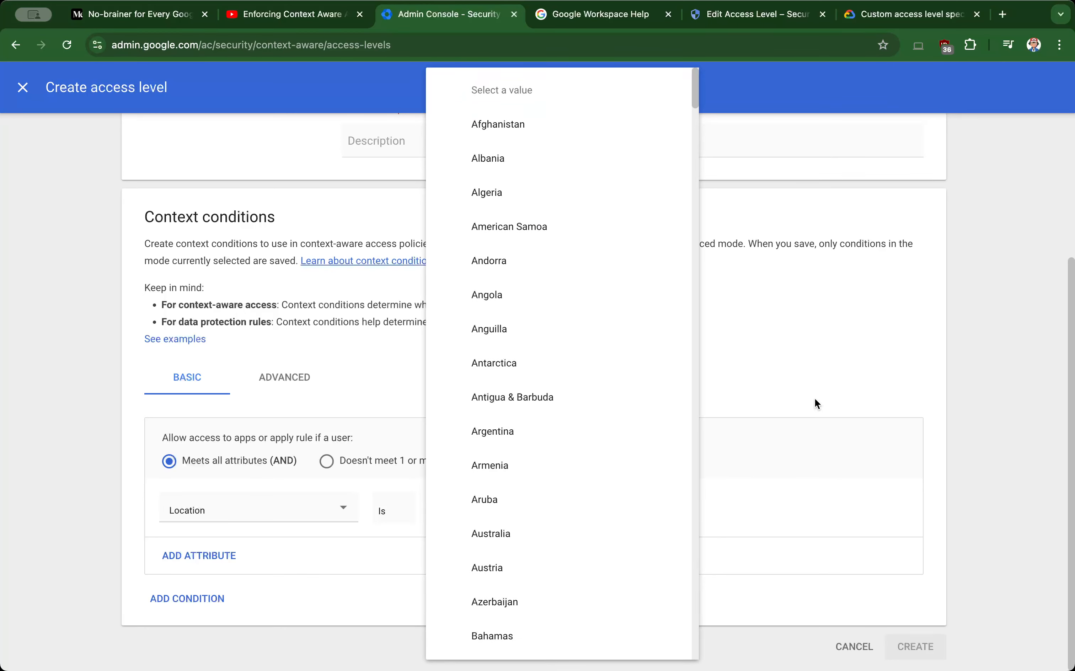
scroll(639, 435, down, 3)
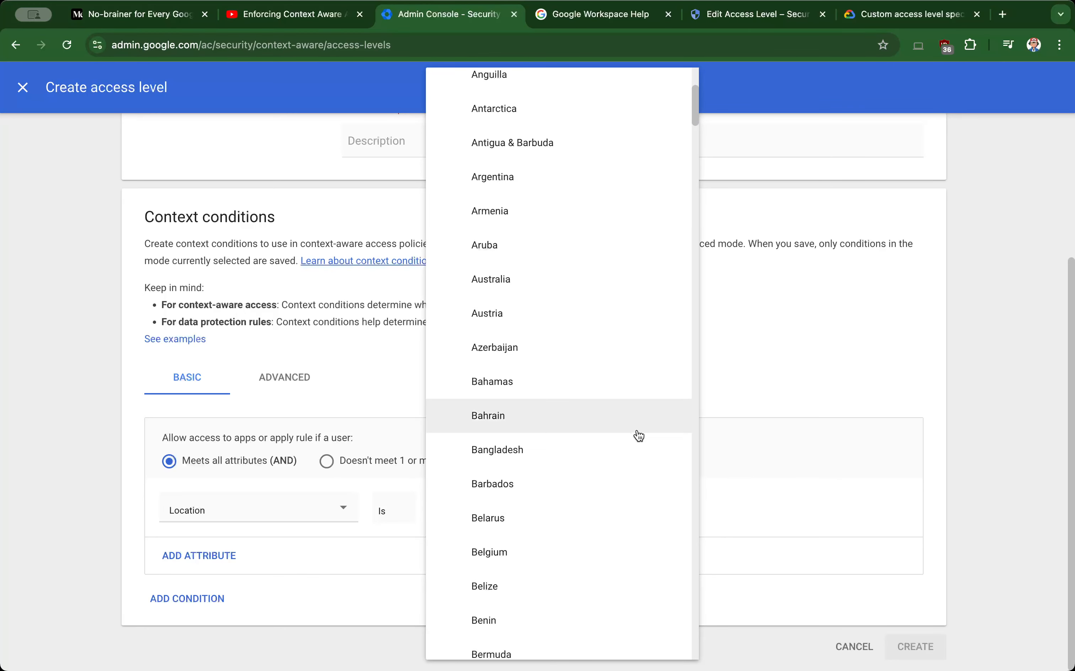
scroll(639, 435, down, 10)
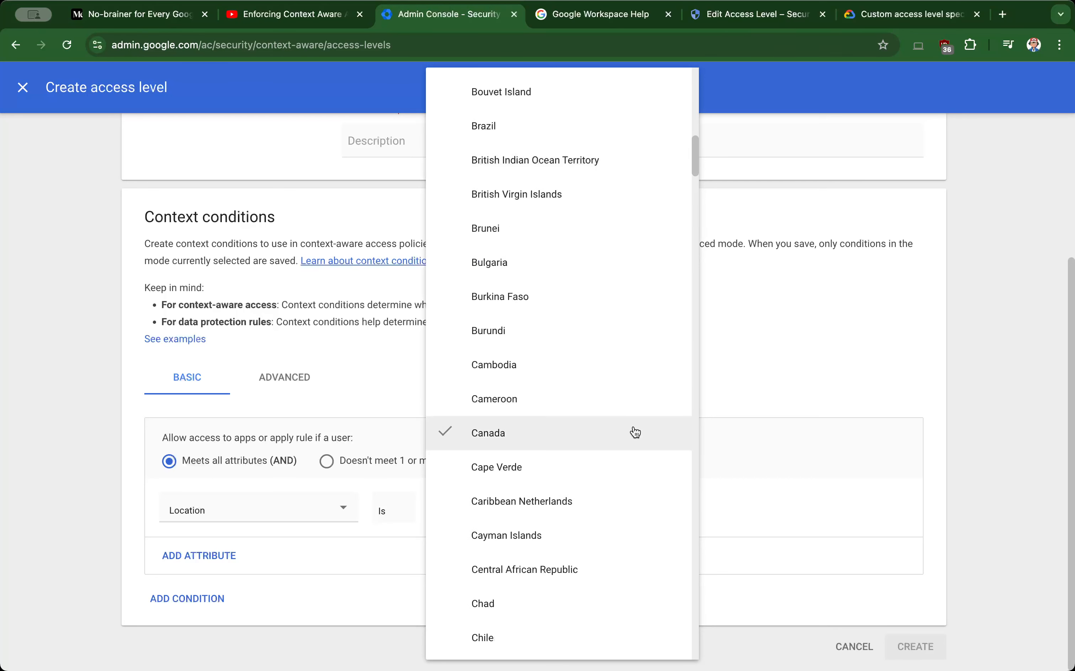
scroll(635, 433, down, 2)
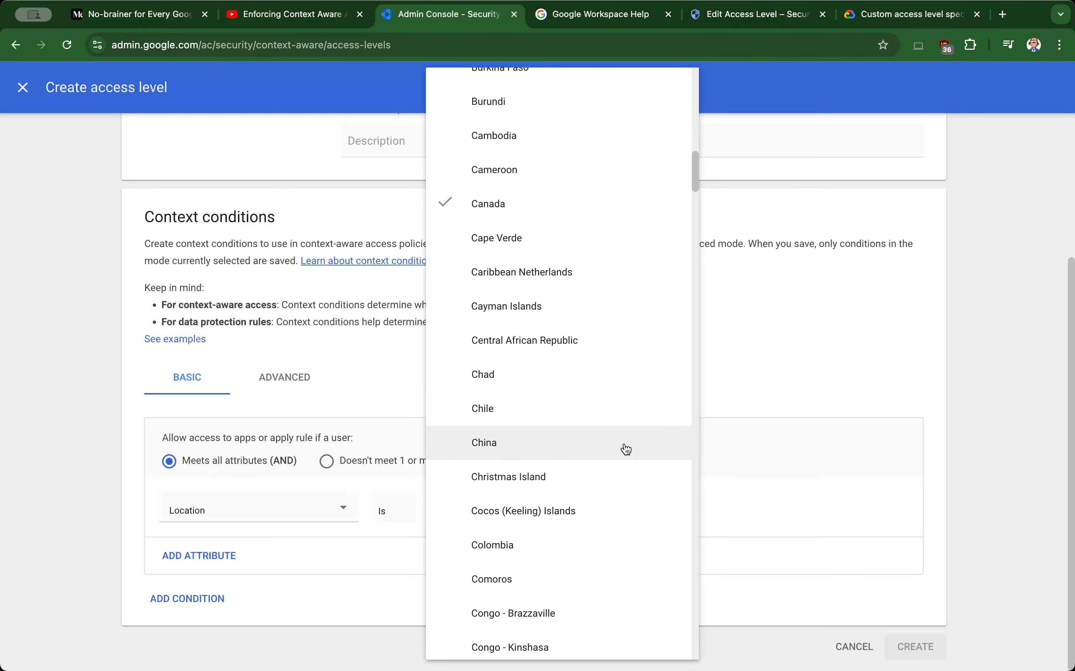
click(624, 451)
click(850, 381)
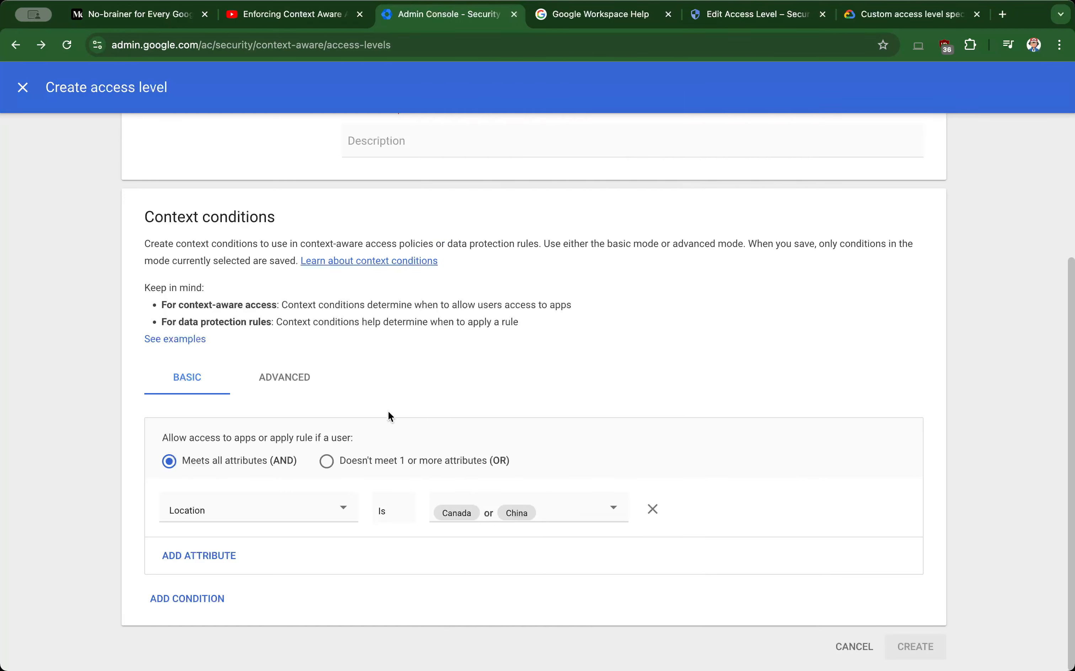
click(327, 461)
- Add an IP subnet attribute to the condition with the value 0.0.0.0/0
click(192, 560)
scroll(467, 375, down, 1)
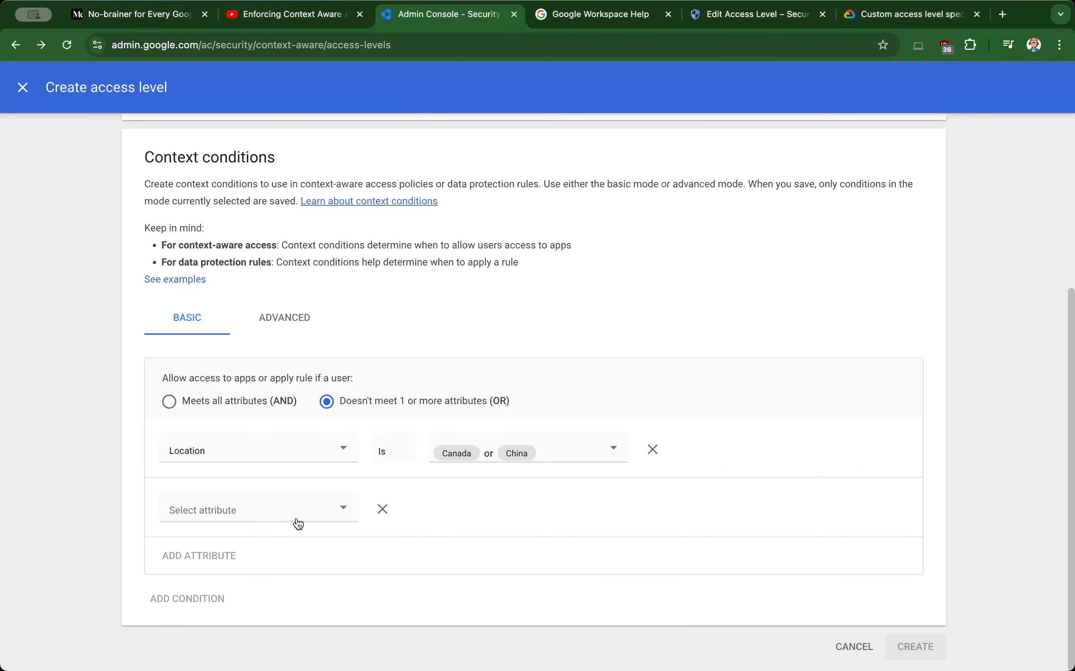
click(295, 514)
click(252, 535)
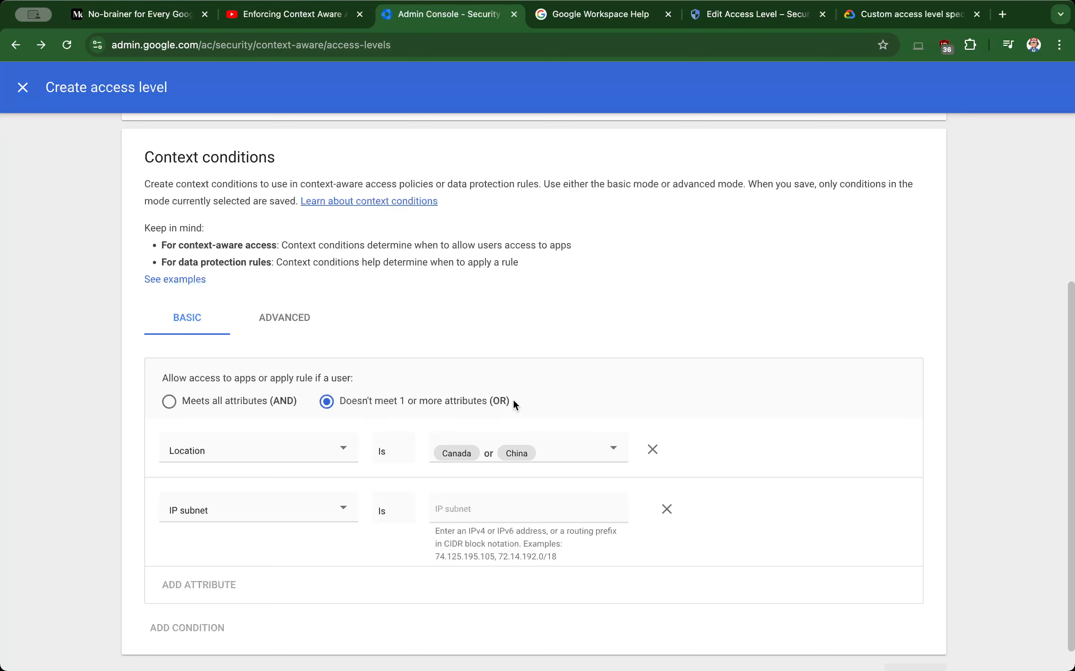
click(530, 514)
text(0.0.0.0/0)
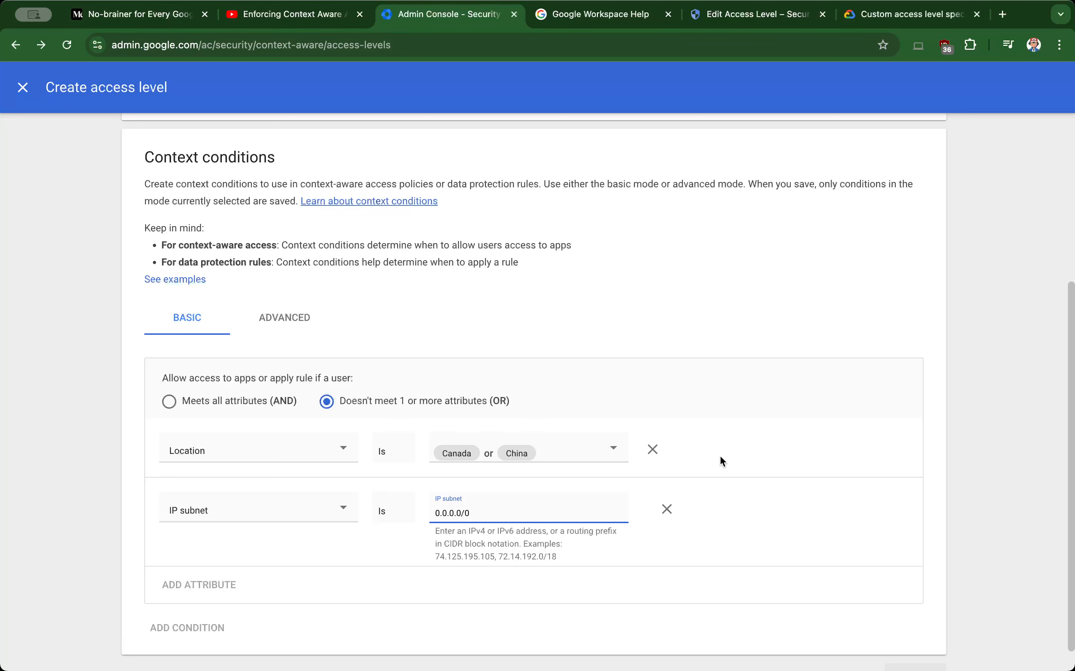
- Remove the IP subnet attribute from the condition
scroll(355, 494, down, 1)
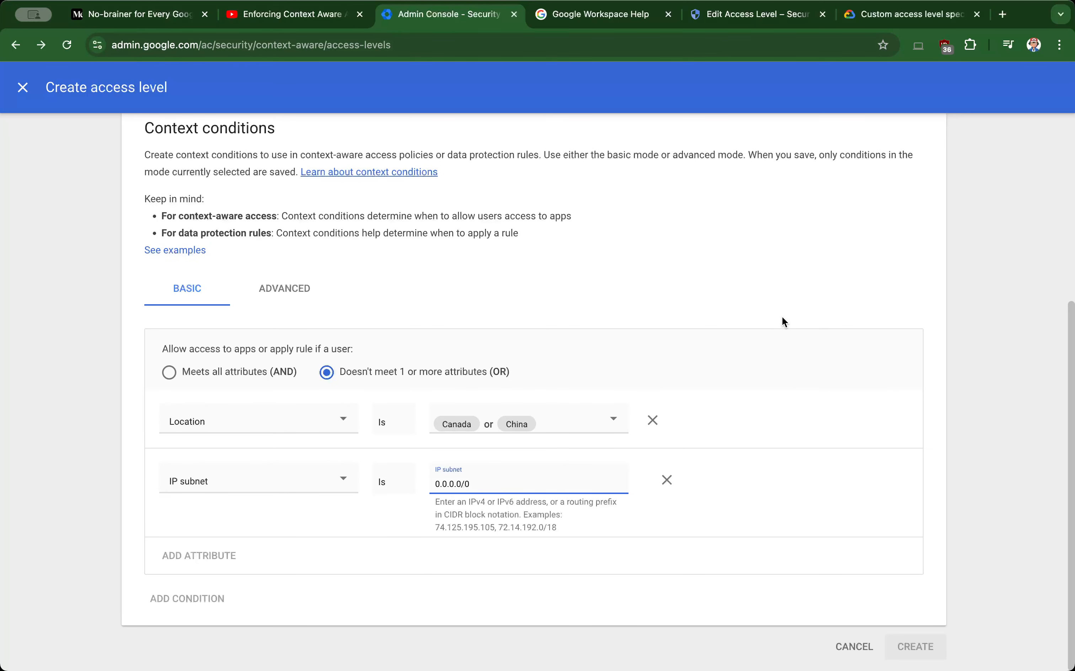
click(668, 480)
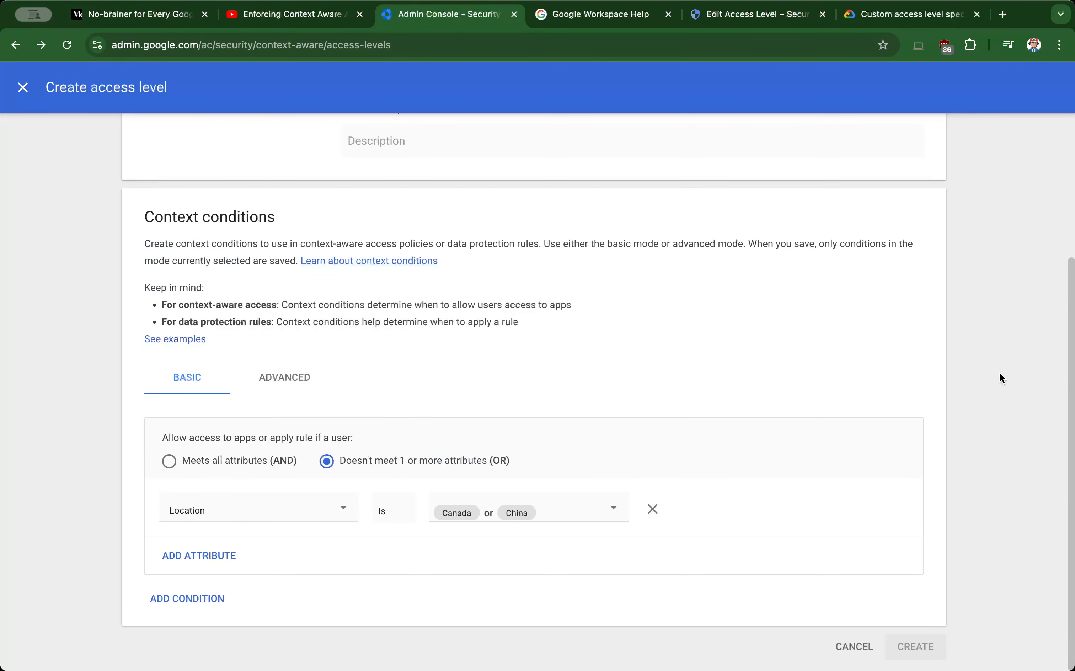
- Add Russia to the condition's Location values alongside Canada and China
click(576, 513)
scroll(576, 514, down, 20)
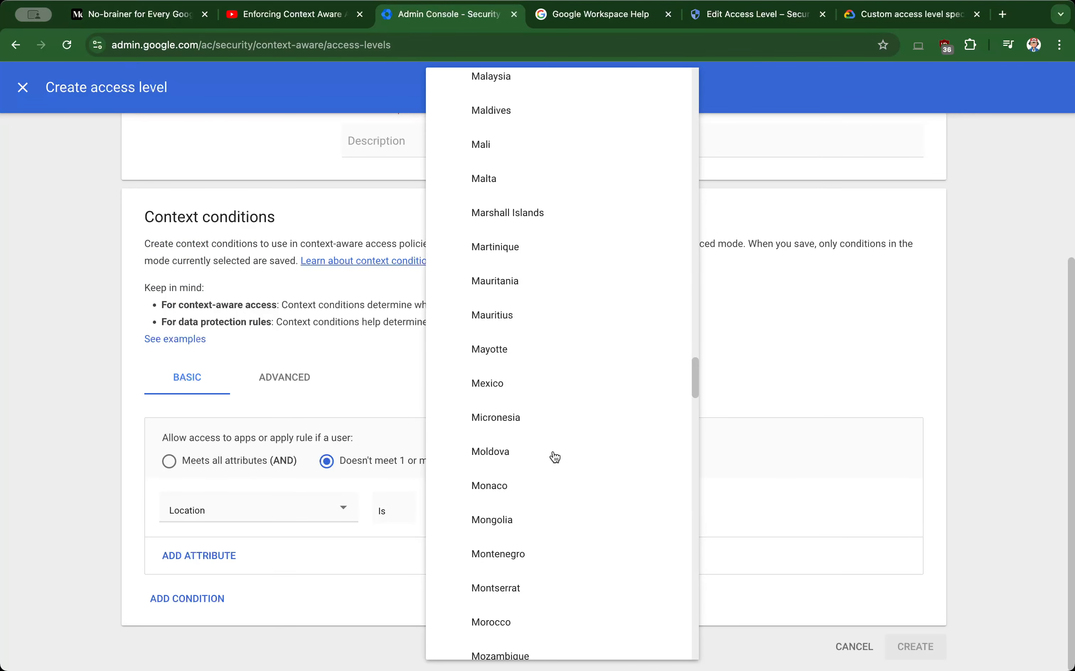
scroll(598, 459, up, 10)
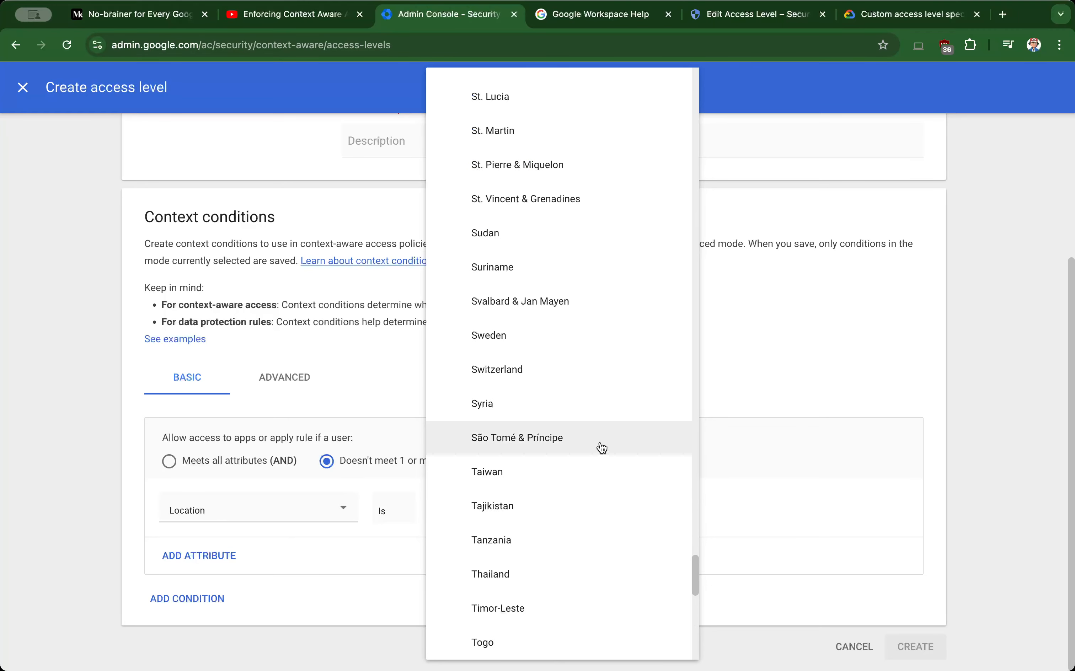
scroll(605, 441, up, 20)
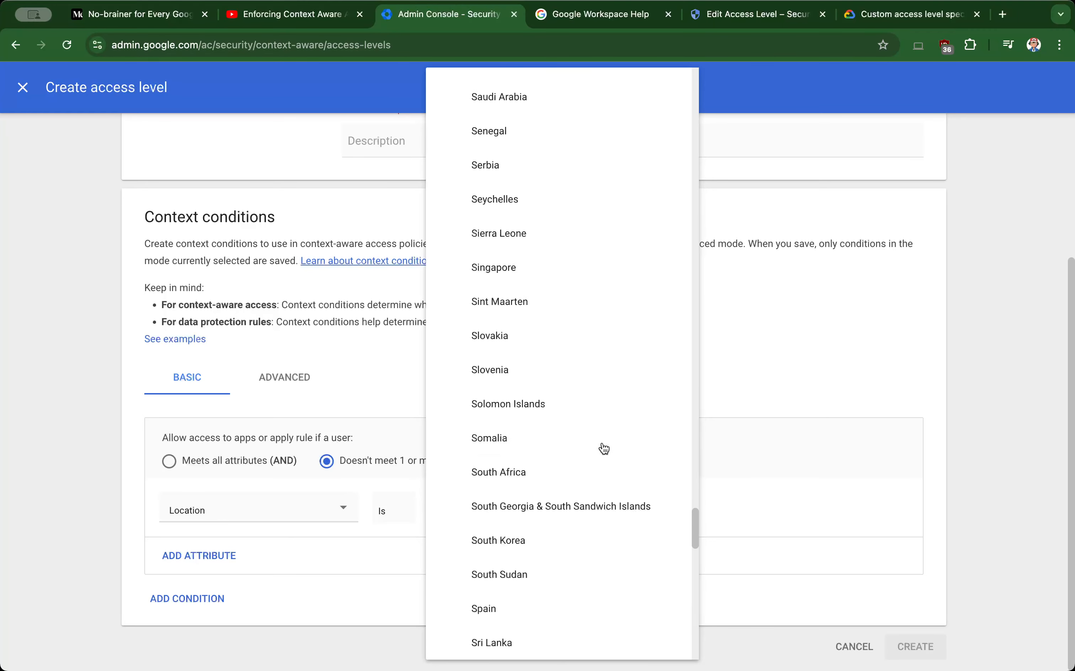
scroll(602, 408, up, 10)
scroll(603, 405, down, 4)
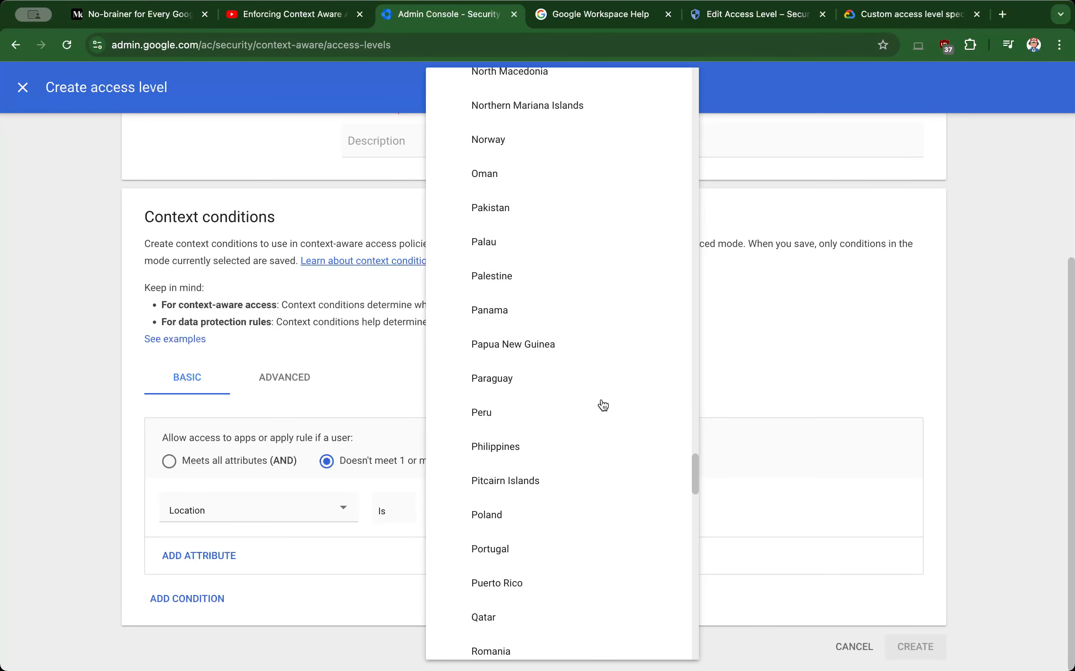
scroll(603, 405, up, 7)
scroll(604, 405, down, 4)
scroll(603, 405, down, 18)
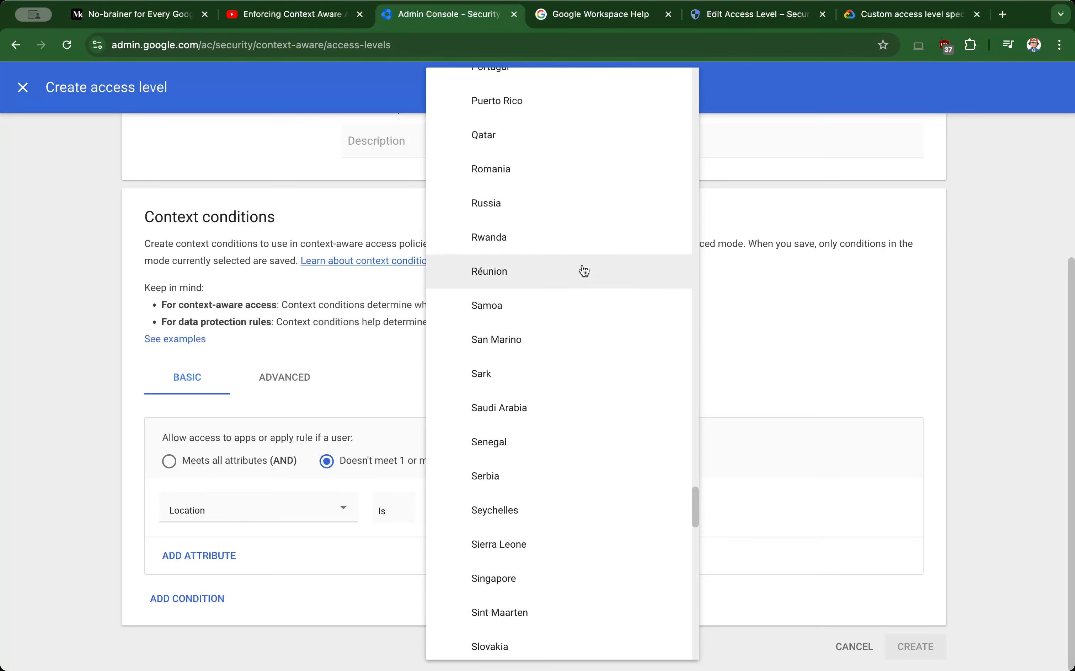
click(577, 203)
click(831, 324)
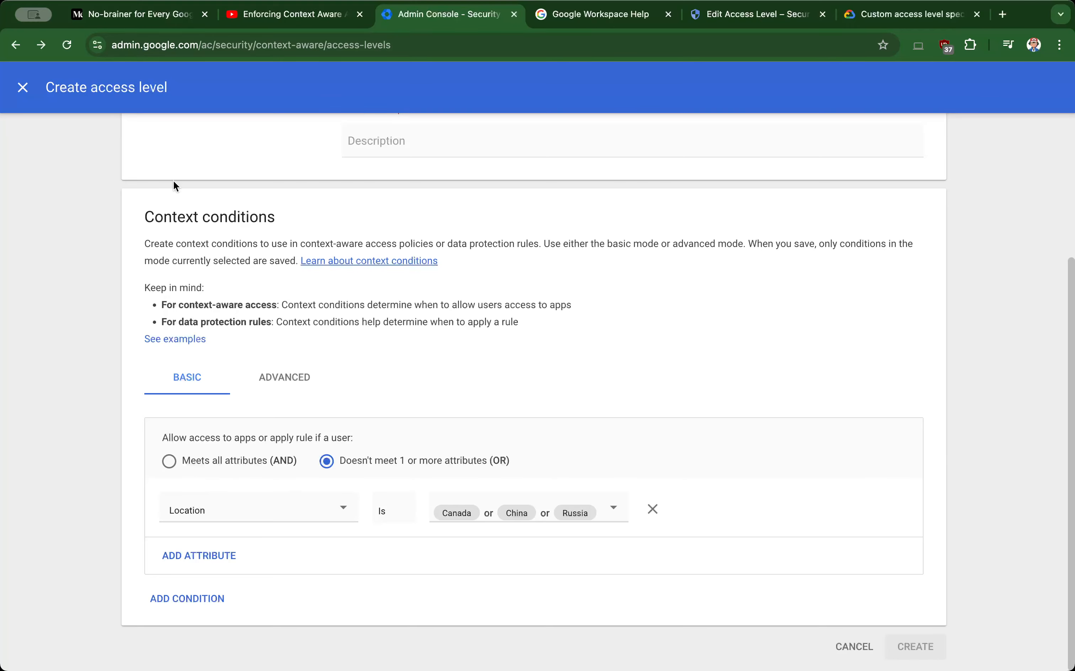
- Name the new access level "Condition | No Access from 3 Countries"
scroll(174, 184, up, 3)
click(466, 284)
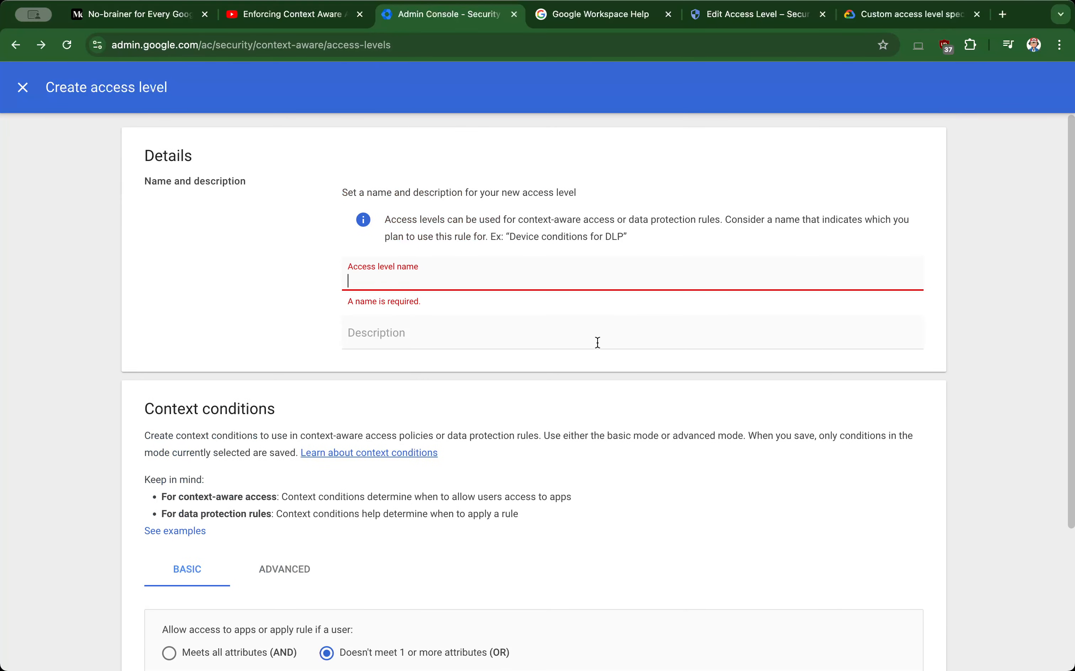
text(Google Admin Console)
key(super+a)
text(A)
text(onditi)
text(on | No Access from 3 )
text(Cou)
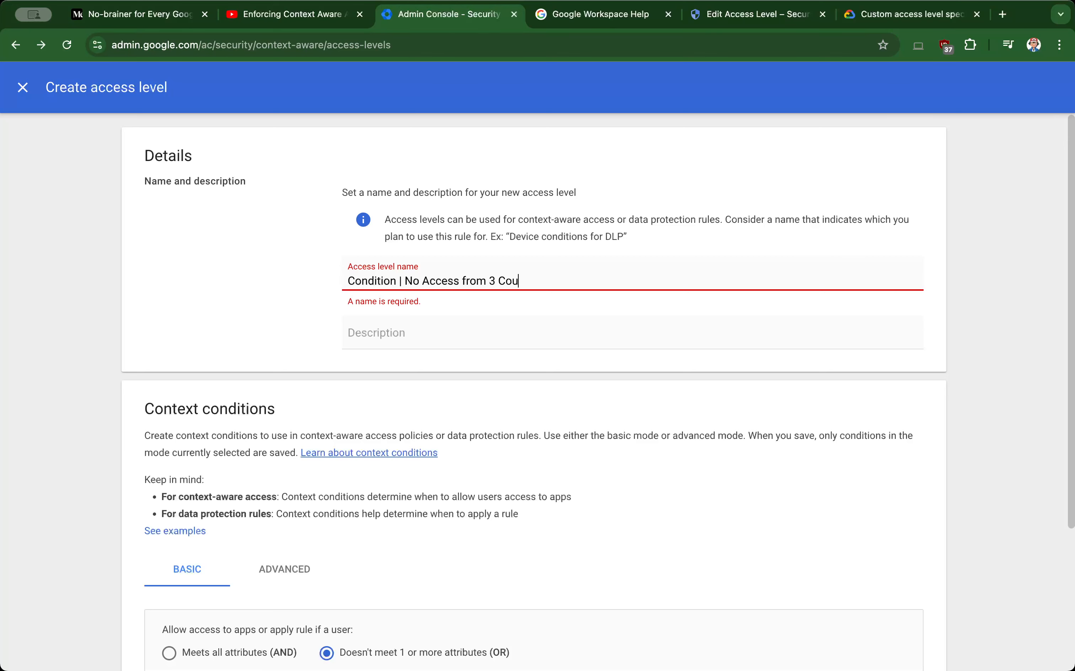
text(ntries)
- Create the access level and finish without assigning it to apps or a data protection rule
scroll(772, 399, down, 5)
click(926, 650)
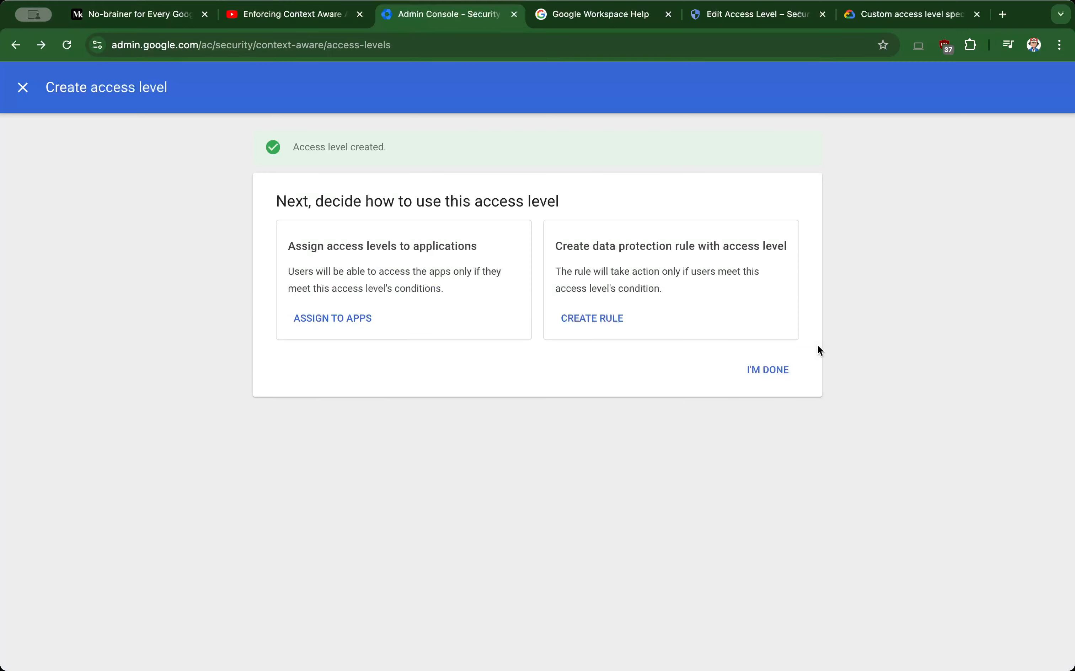
click(785, 378)
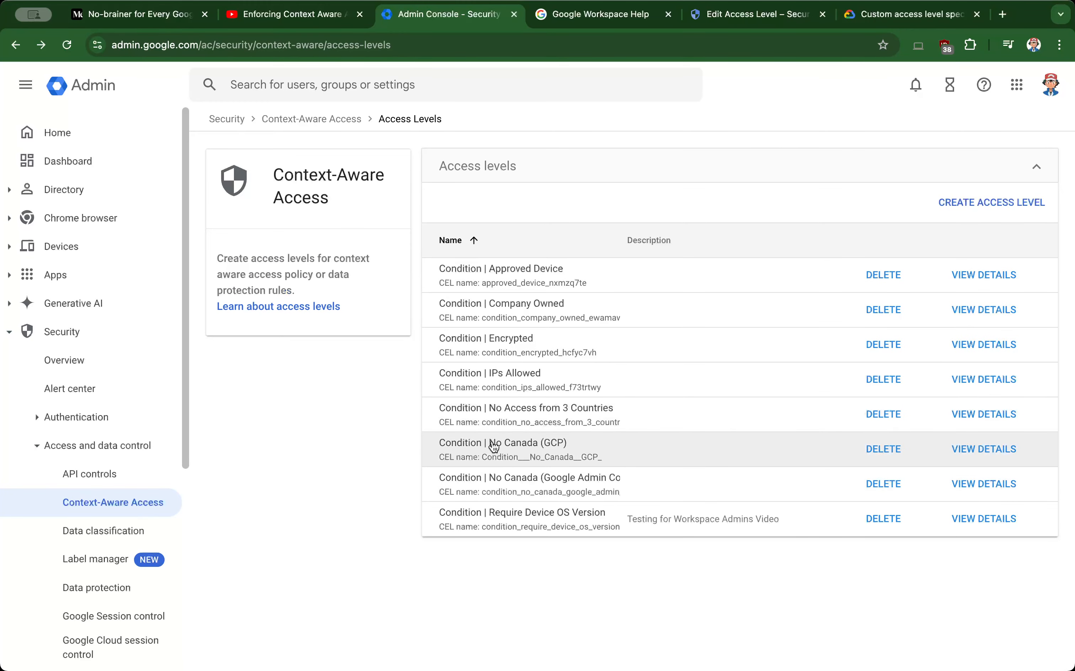
- Review the details of the "Condition | No Access from 3 Countries" access level, then close them
click(978, 415)
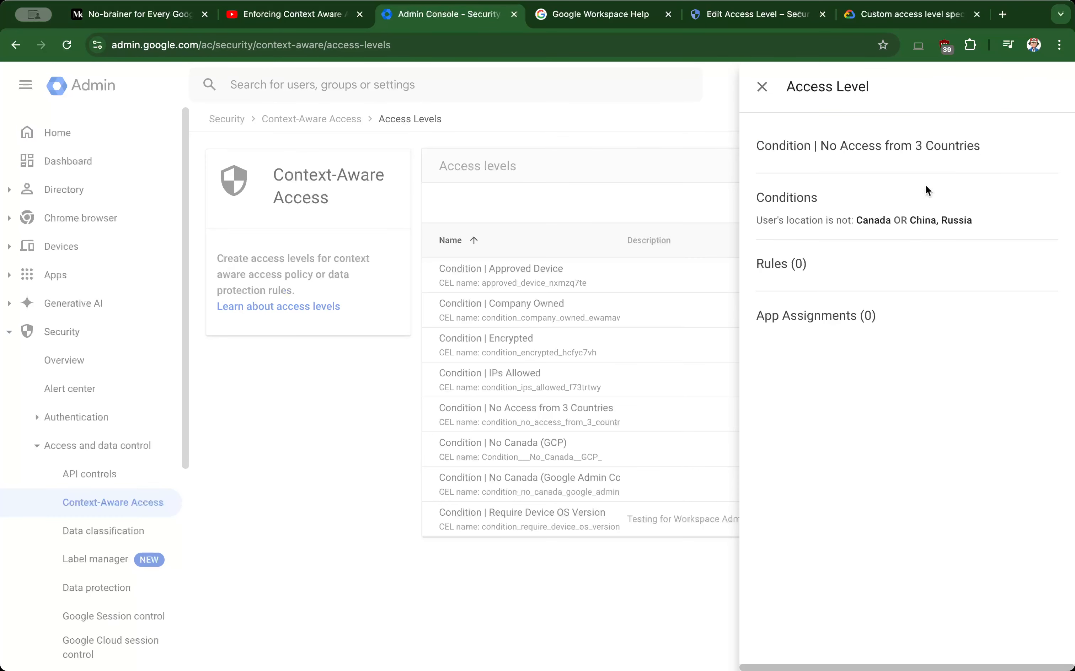
drag(773, 148, 907, 146)
click(966, 142)
click(762, 87)
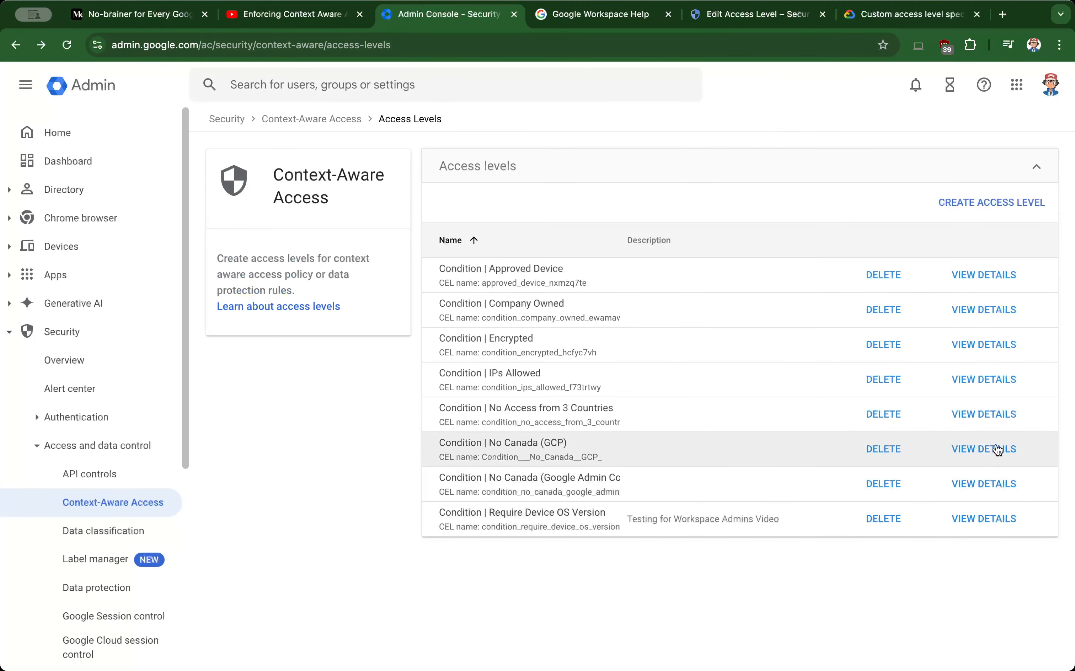
- Check the condition details of the "Condition | No Canada (Google Admin Console)" access level and close them
click(994, 484)
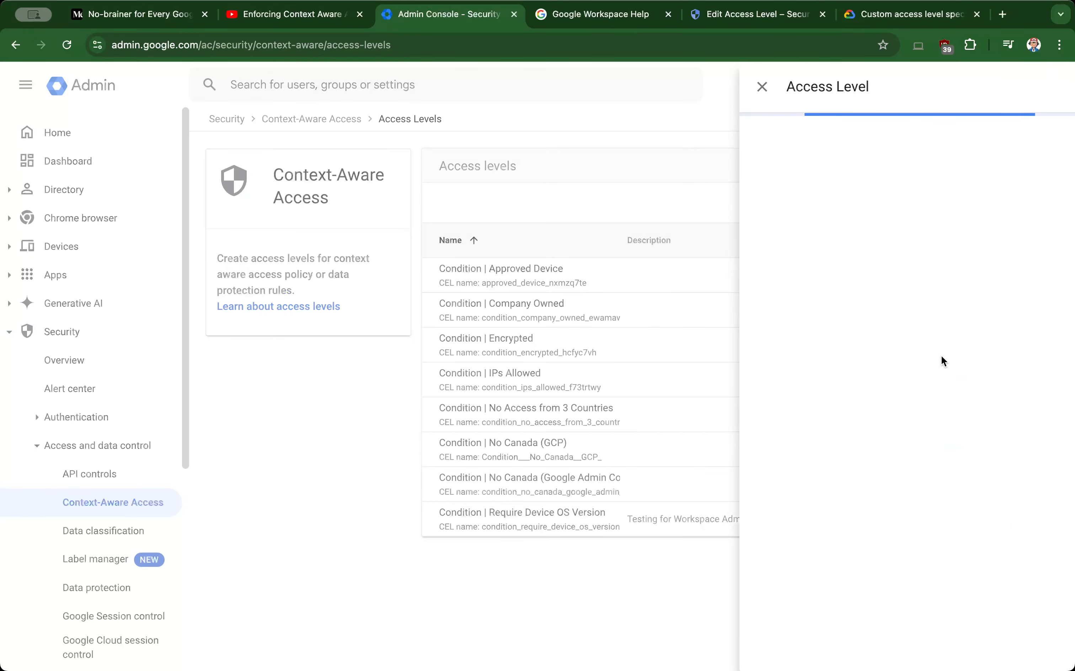
drag(815, 247, 742, 225)
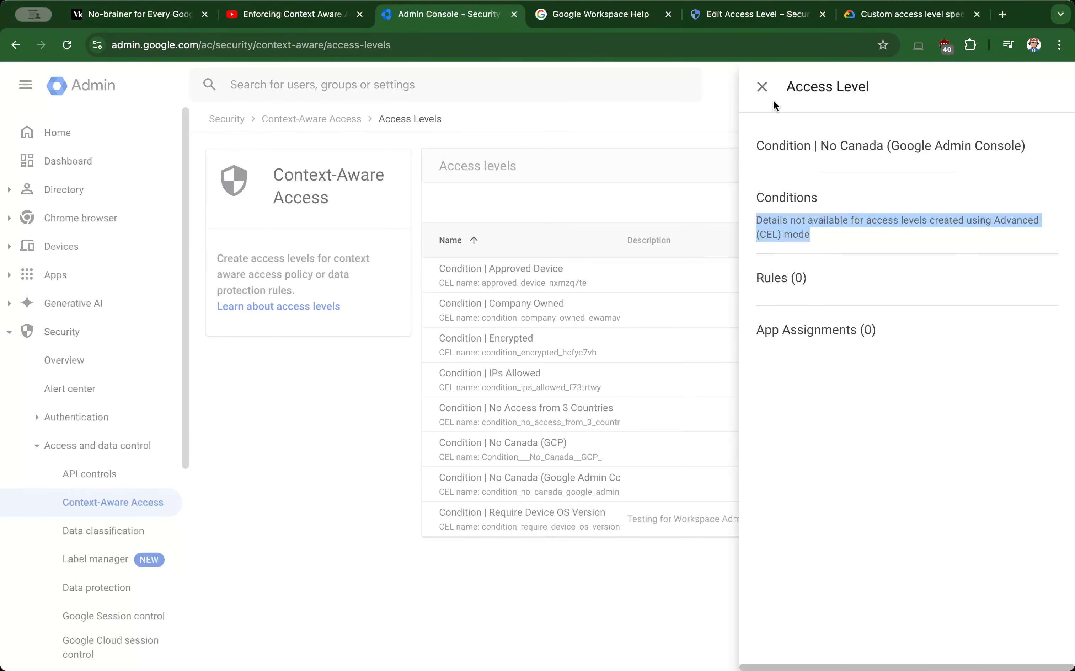
click(762, 86)
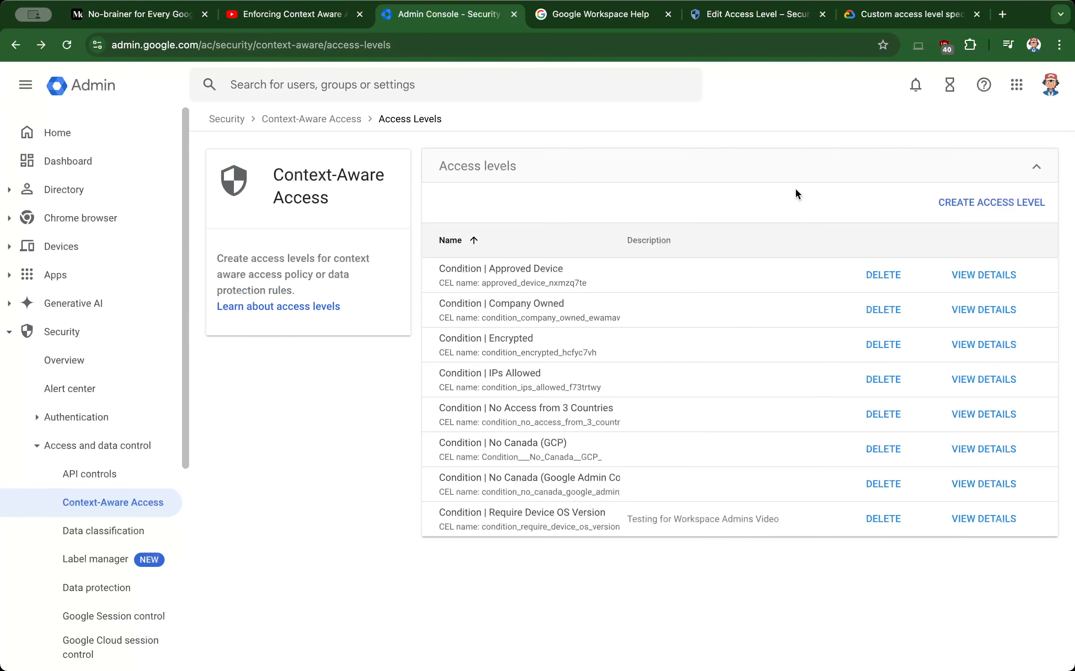
- Examine the location condition in the details of "Condition | No Canada (GCP)" and close them
click(1008, 450)
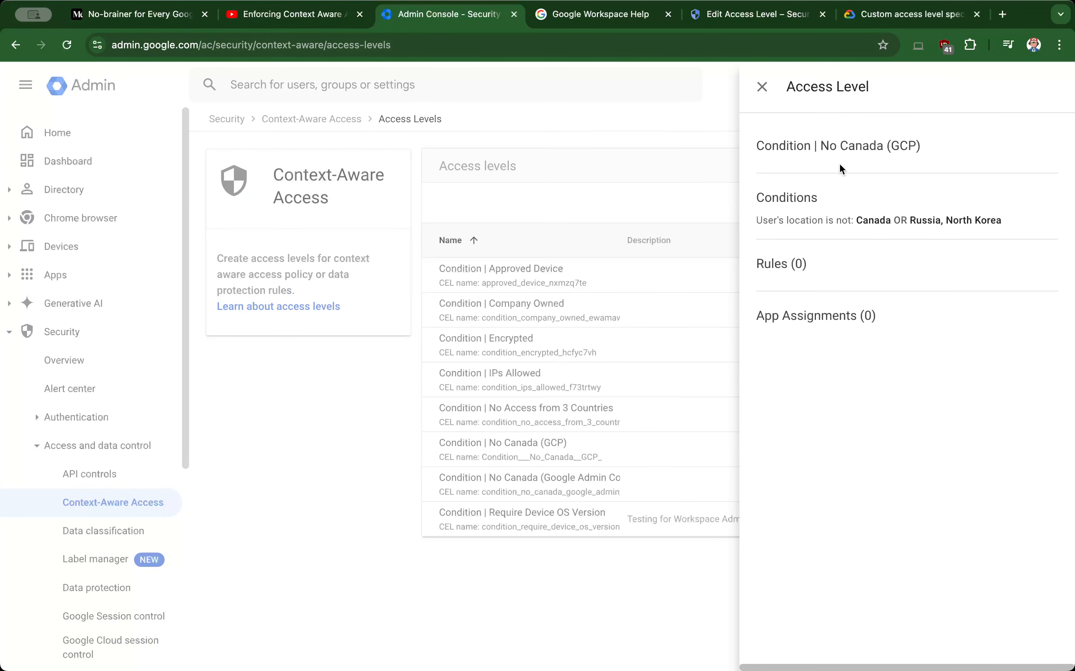
drag(856, 219, 995, 218)
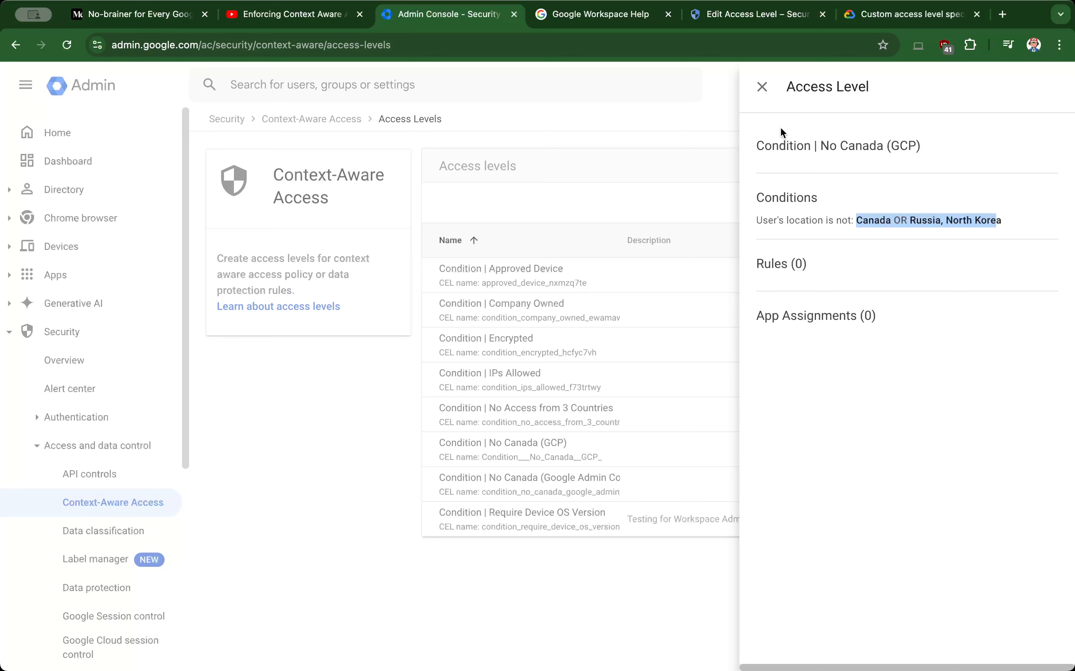
drag(1002, 220, 756, 220)
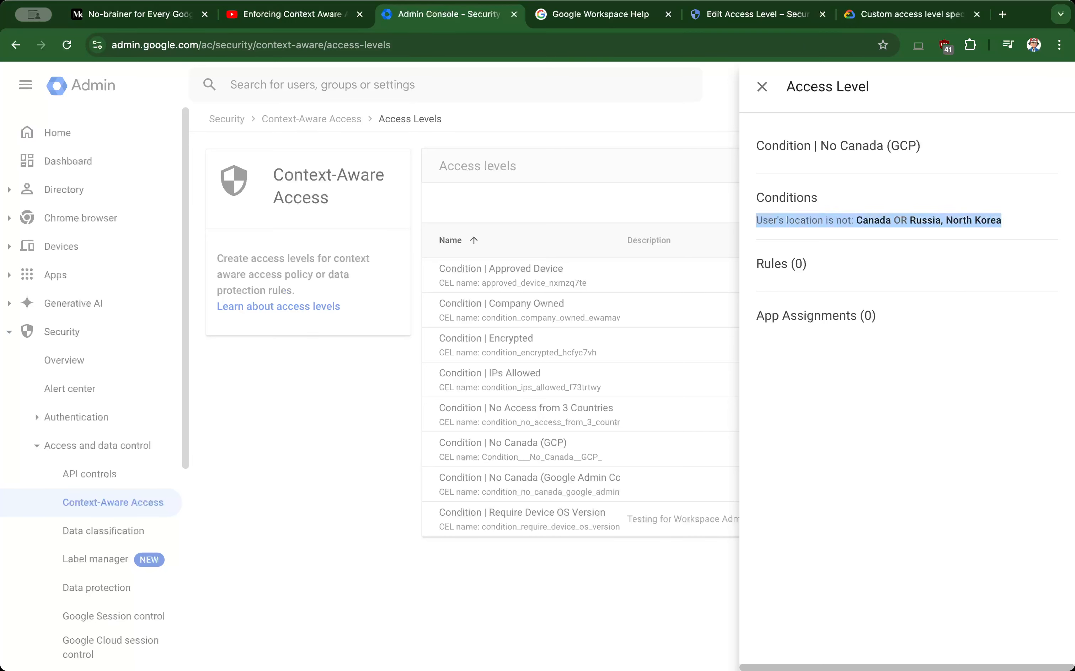
click(766, 93)
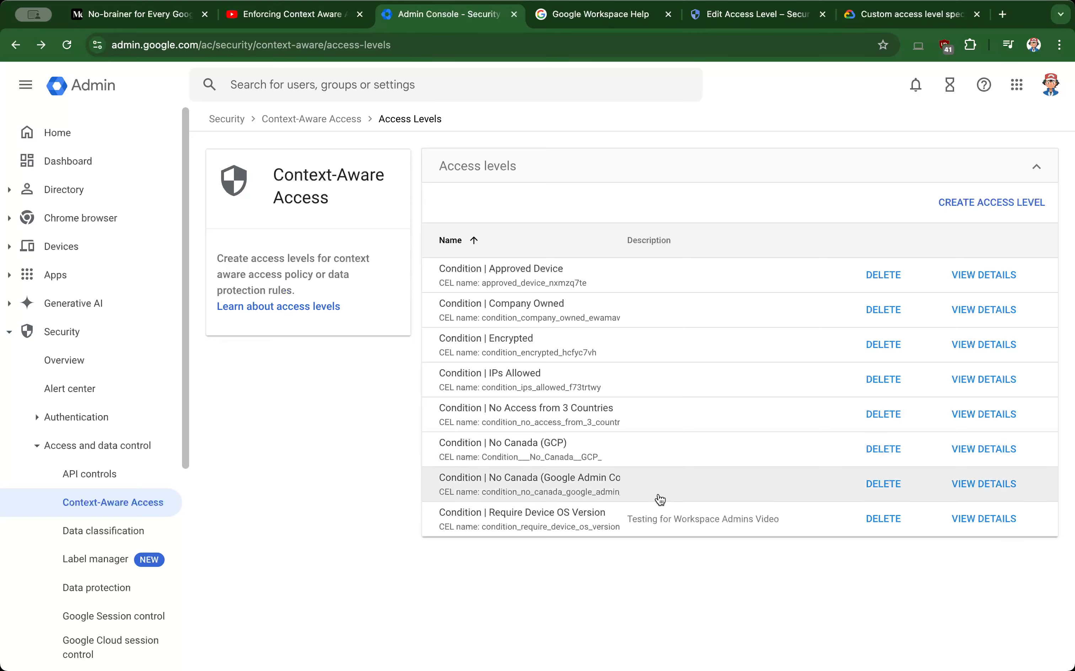
- Open the "Condition | No Canada (Google Admin Console)" access level for editing and examine its CEL context condition
click(700, 484)
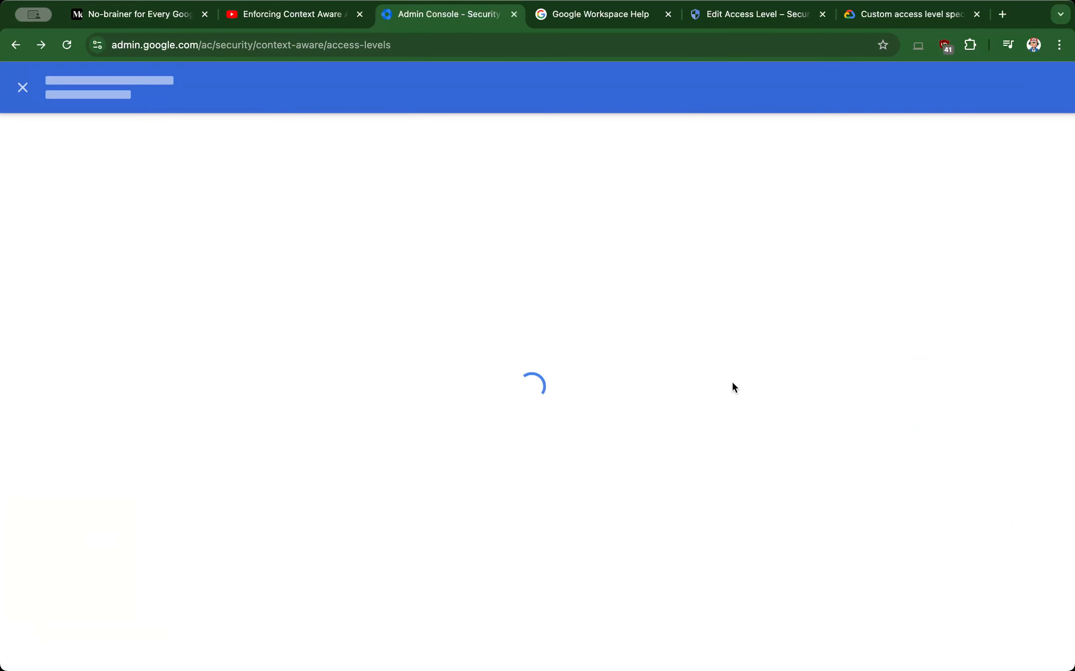
scroll(707, 275, down, 6)
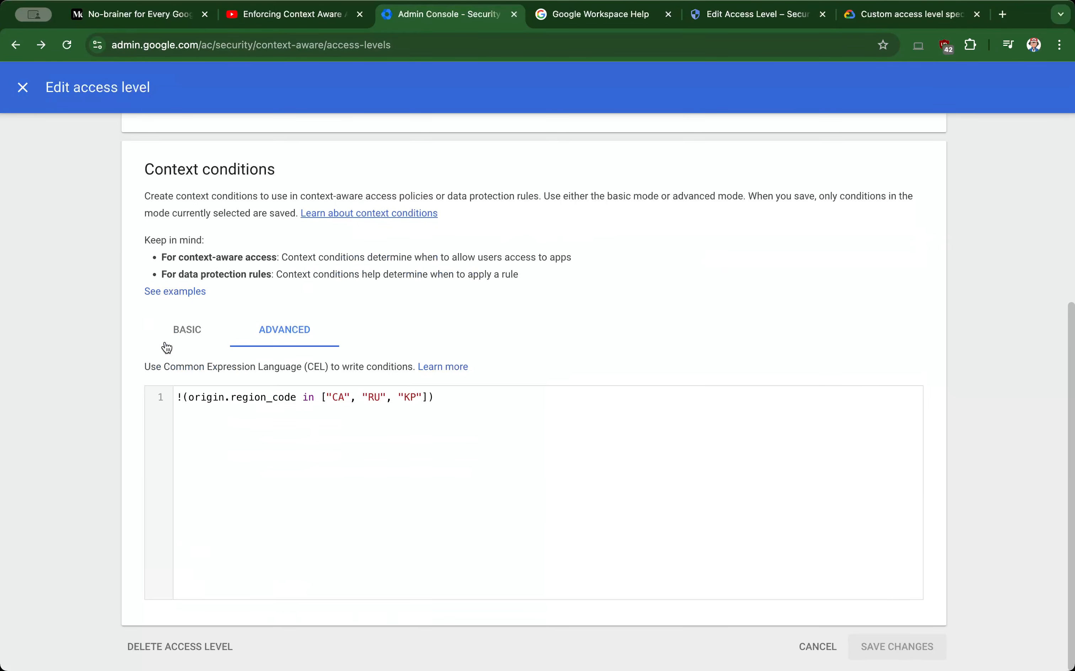